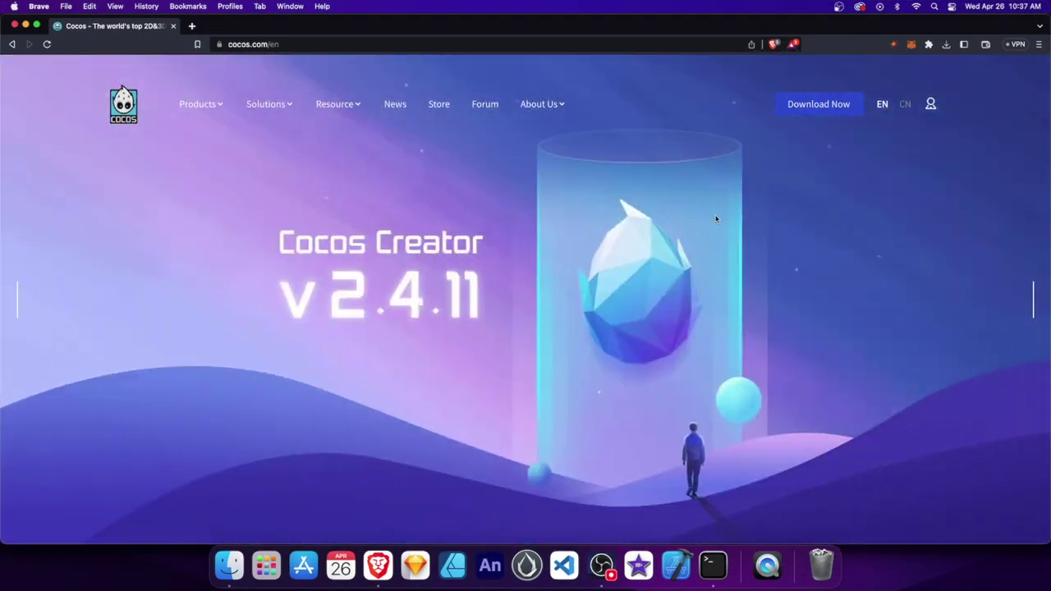
Step: Go to the Cocos Creator download page in Brave and launch Cocos Dashboard
click(796, 115)
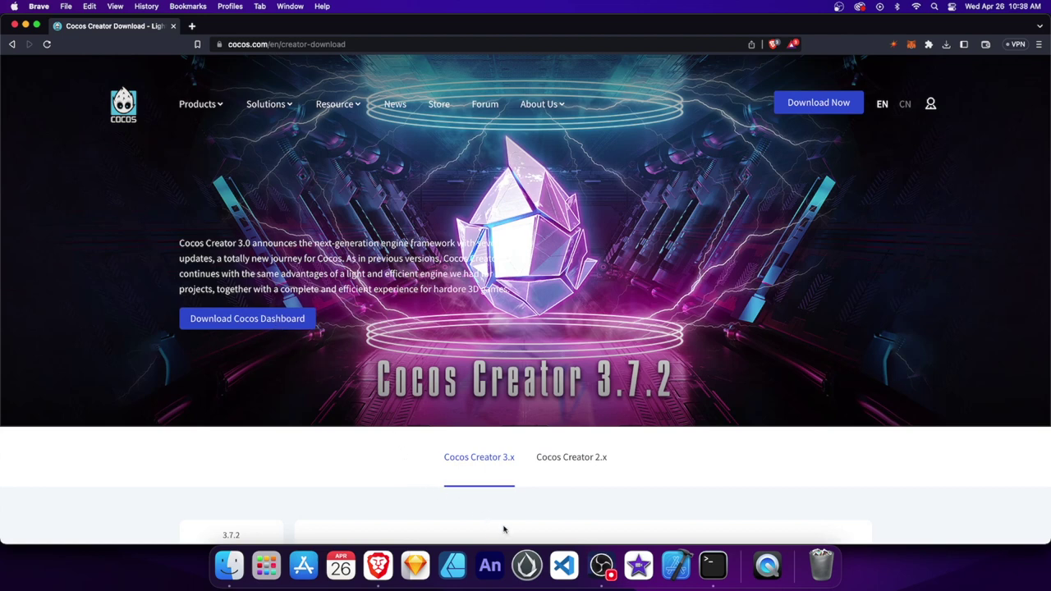
click(526, 564)
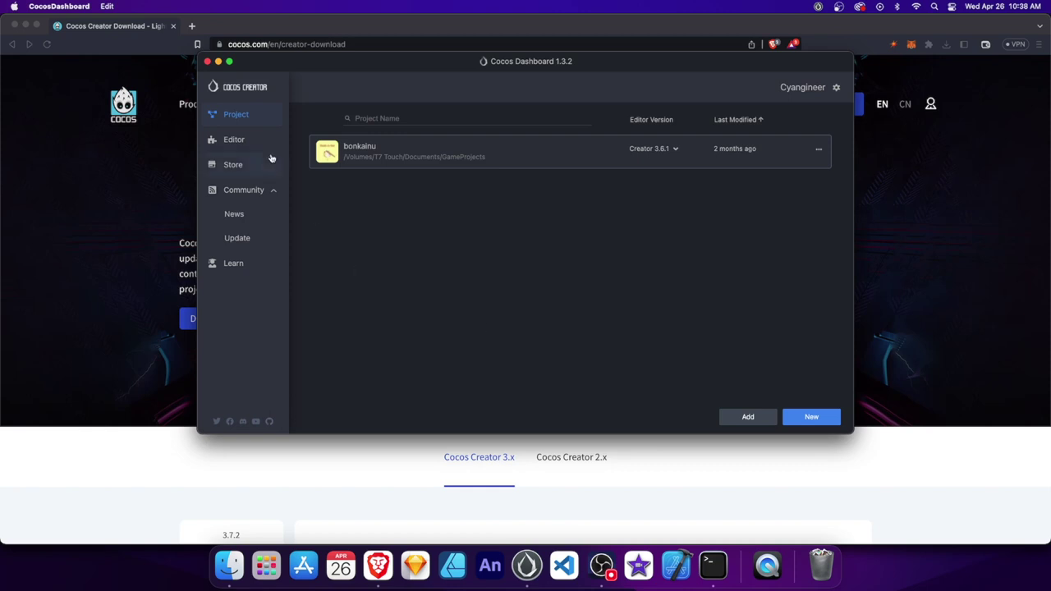
Step: Review the installed Cocos Creator editor versions and those available to install
click(237, 143)
click(809, 416)
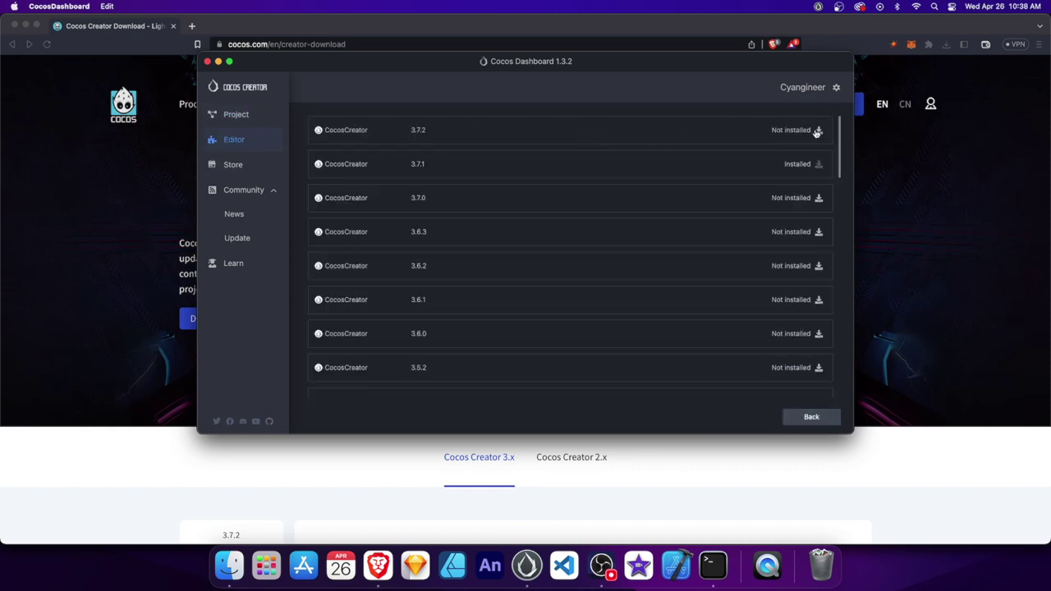
click(812, 417)
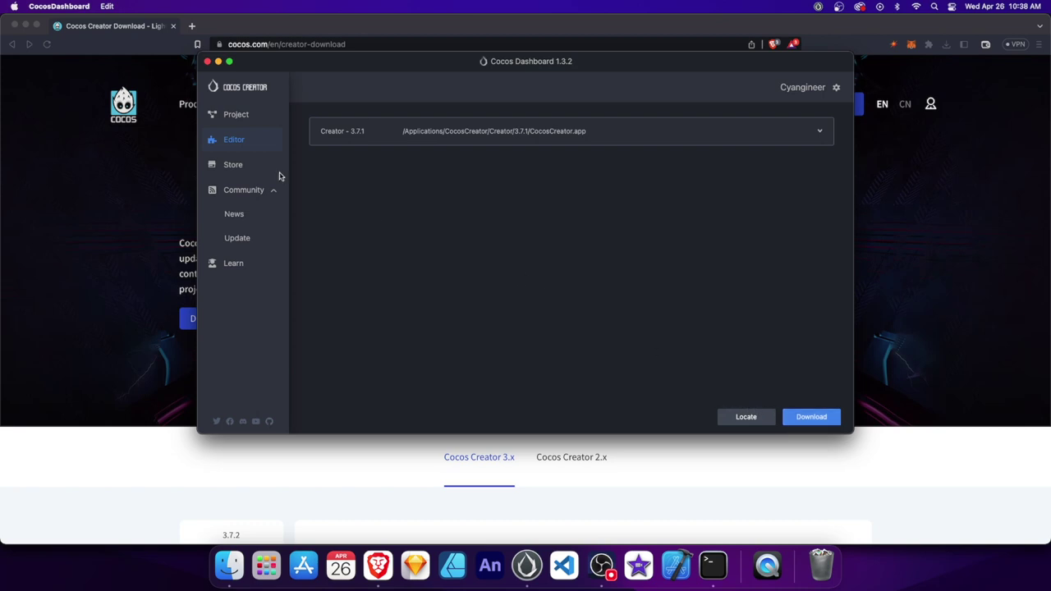
click(237, 115)
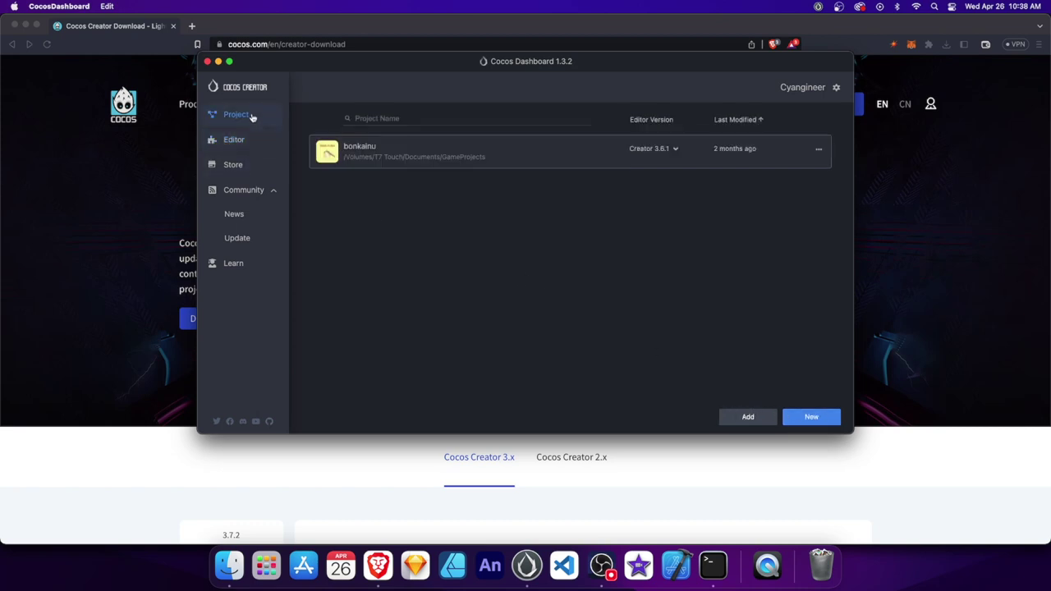
Step: Create a new Empty(2D) project named NewProject and open it in Creator 3.7.1
click(810, 416)
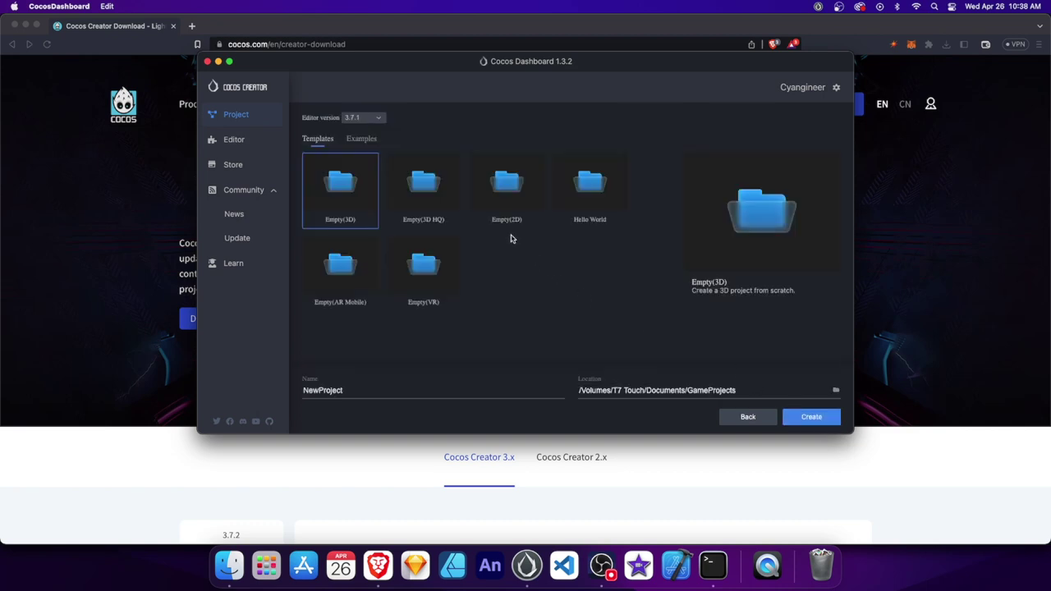
click(499, 201)
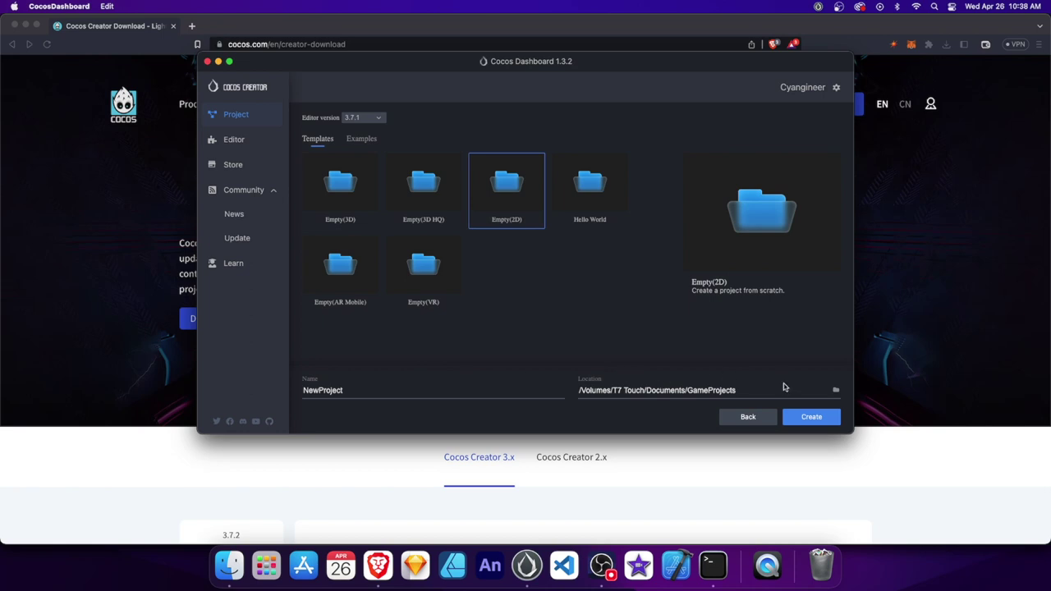
click(808, 417)
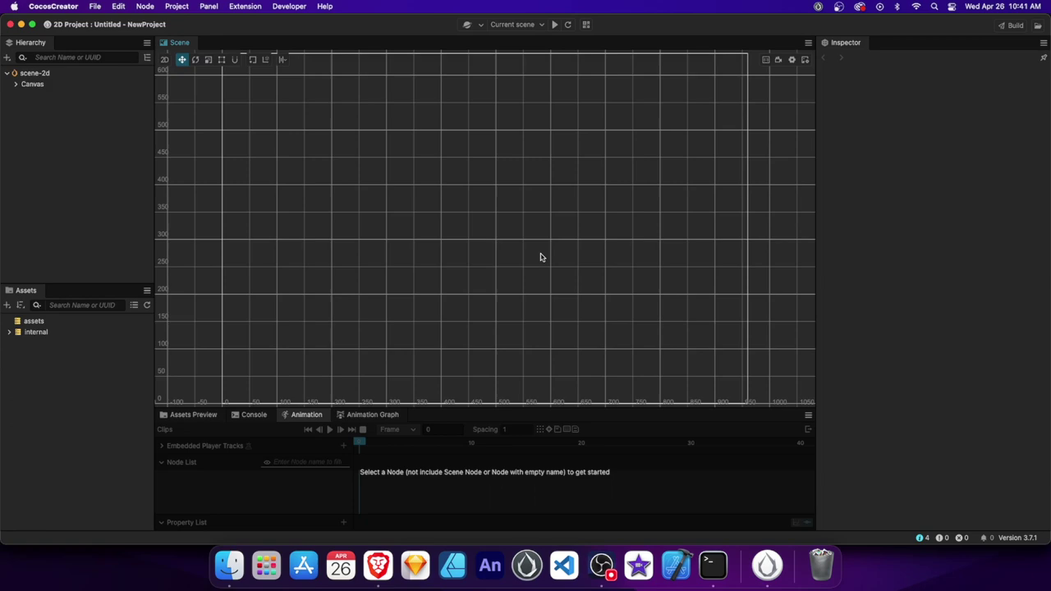
Step: Zoom and pan the scene view to fit the 960 × 640 canvas, then select the Canvas node
scroll(540, 257, down, 5)
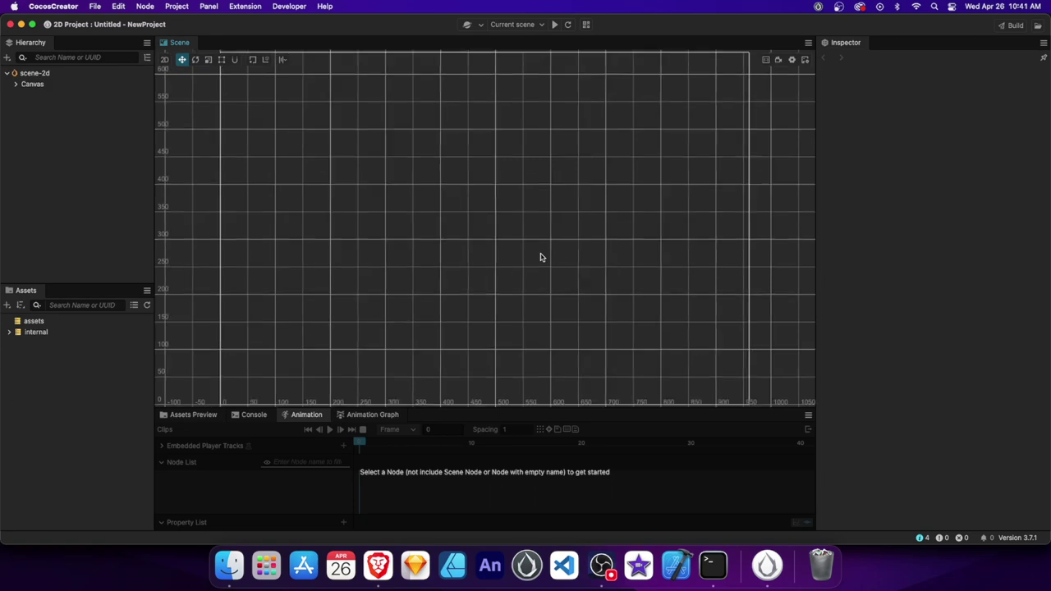
scroll(540, 257, down, 2)
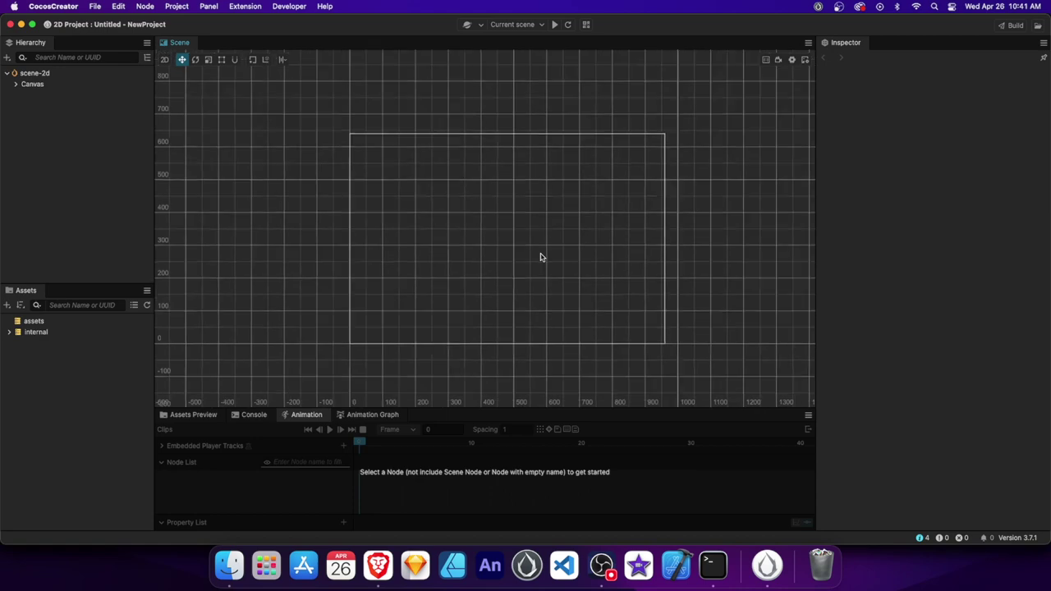
scroll(541, 257, up, 6)
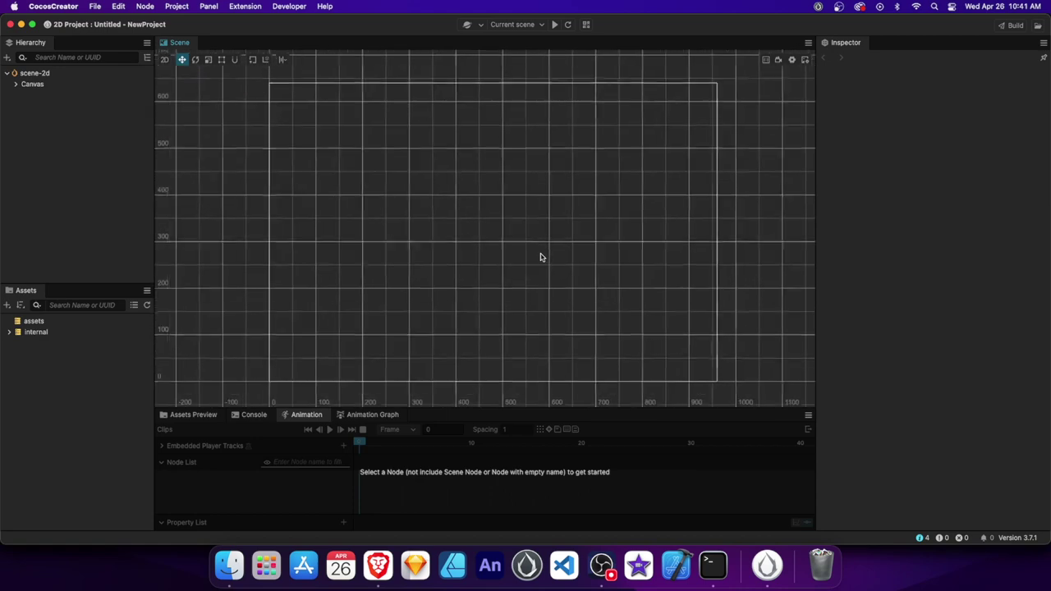
scroll(540, 257, down, 4)
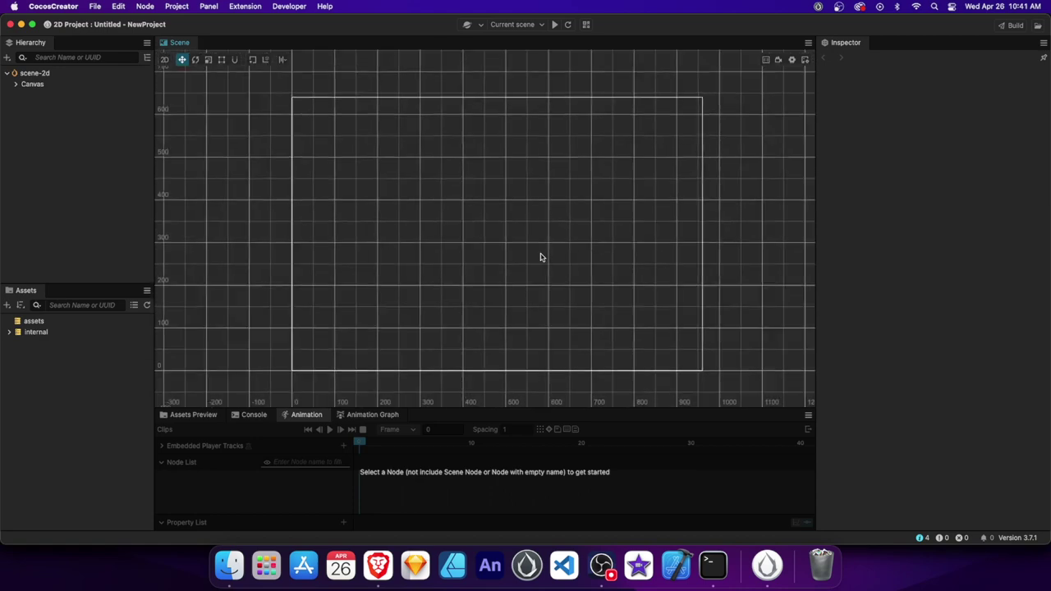
scroll(516, 263, up, 1)
scroll(516, 262, down, 1)
mouse_move(516, 263)
middle_down()
mouse_move(534, 282)
mouse_move(554, 261)
mouse_move(533, 267)
middle_up()
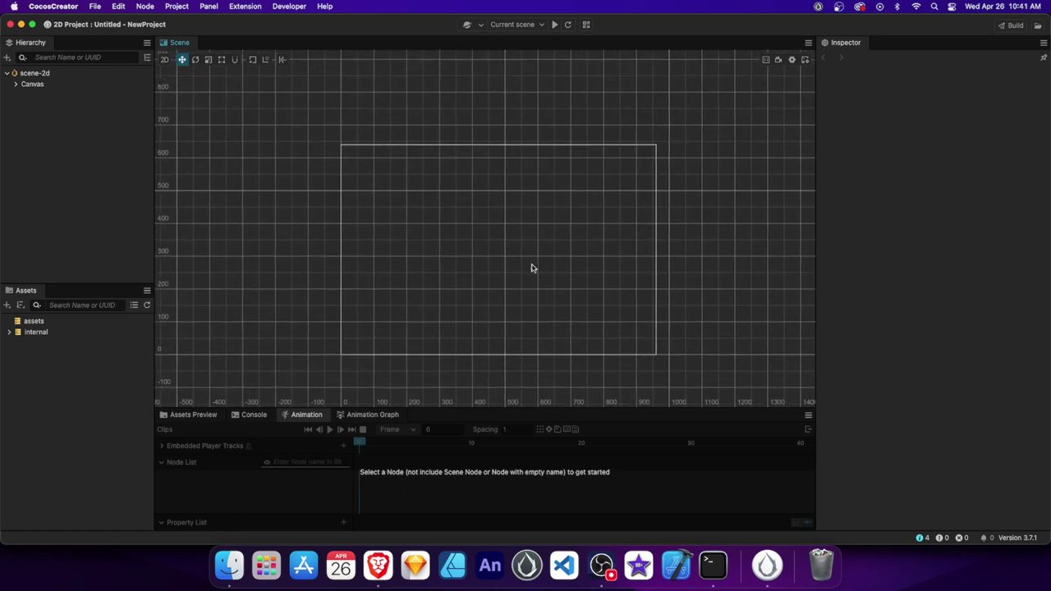
click(424, 250)
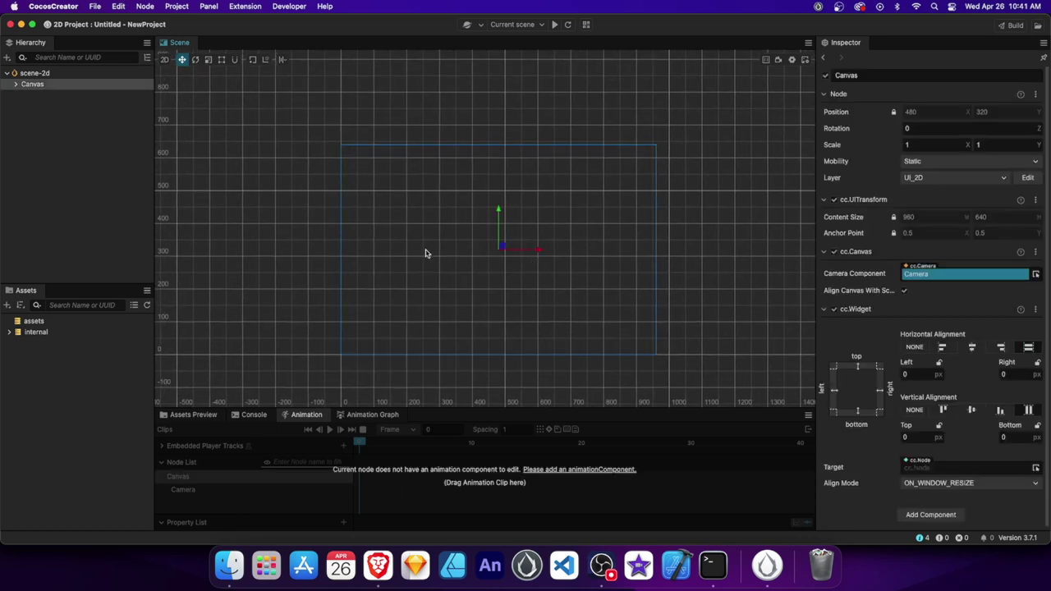
click(179, 8)
click(187, 22)
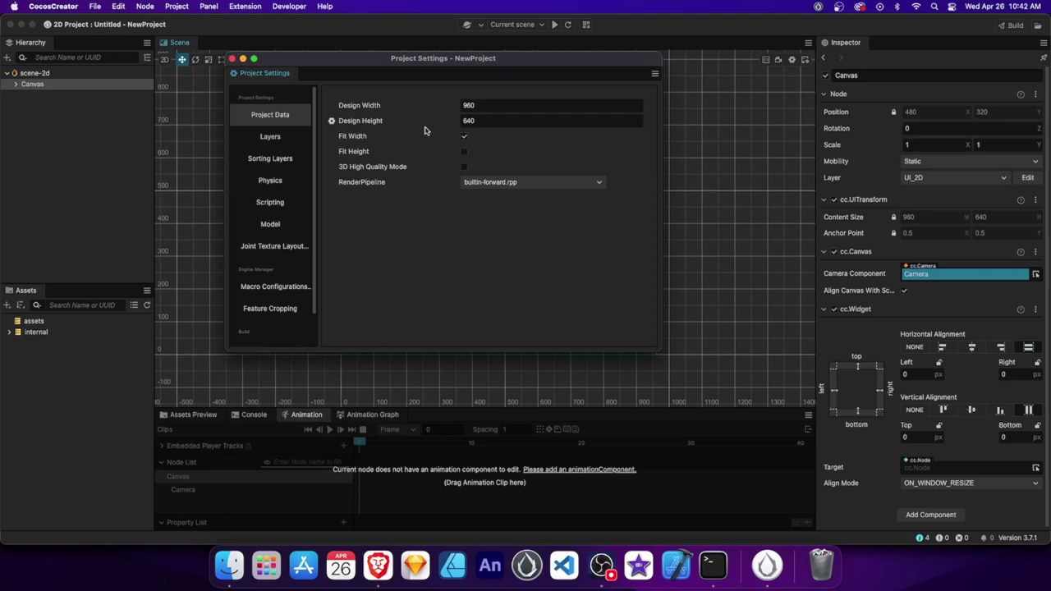
click(232, 59)
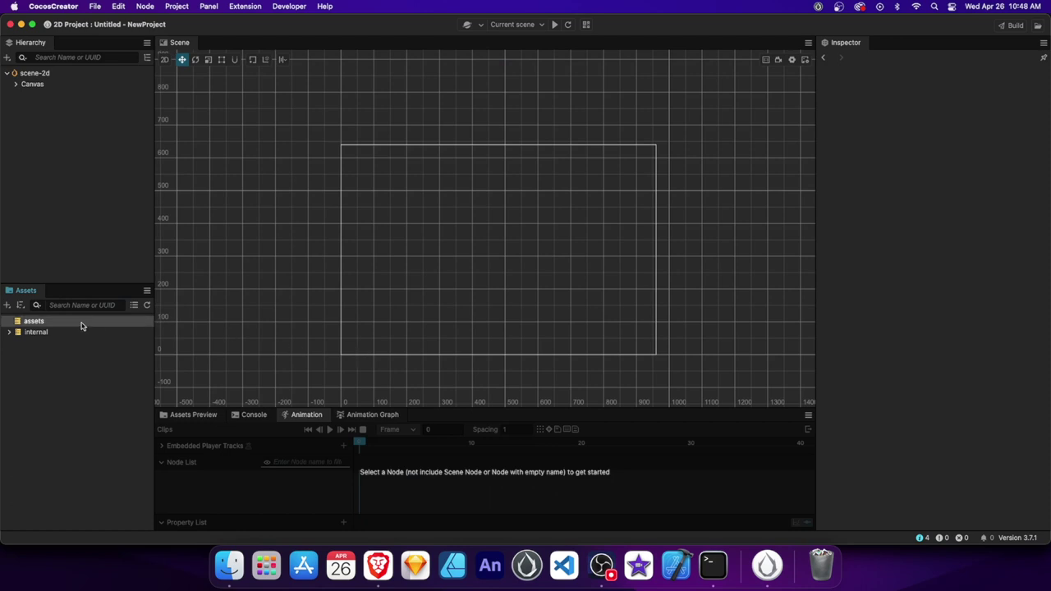
Step: Create a new folder named Sprites under assets in the Assets panel
right_click(82, 326)
mouse_move(93, 329)
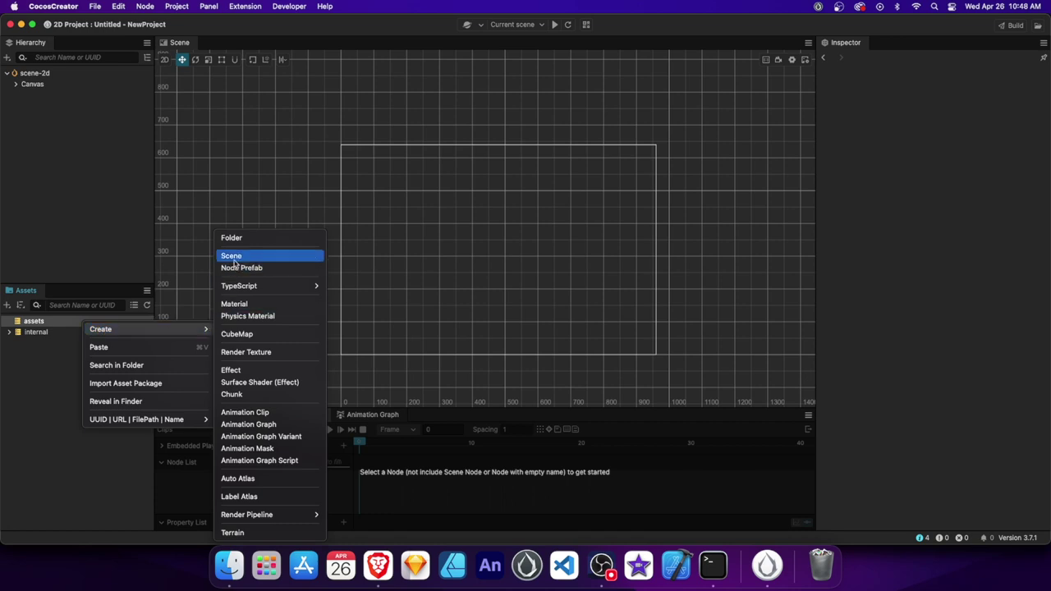
click(234, 236)
text(Spri)
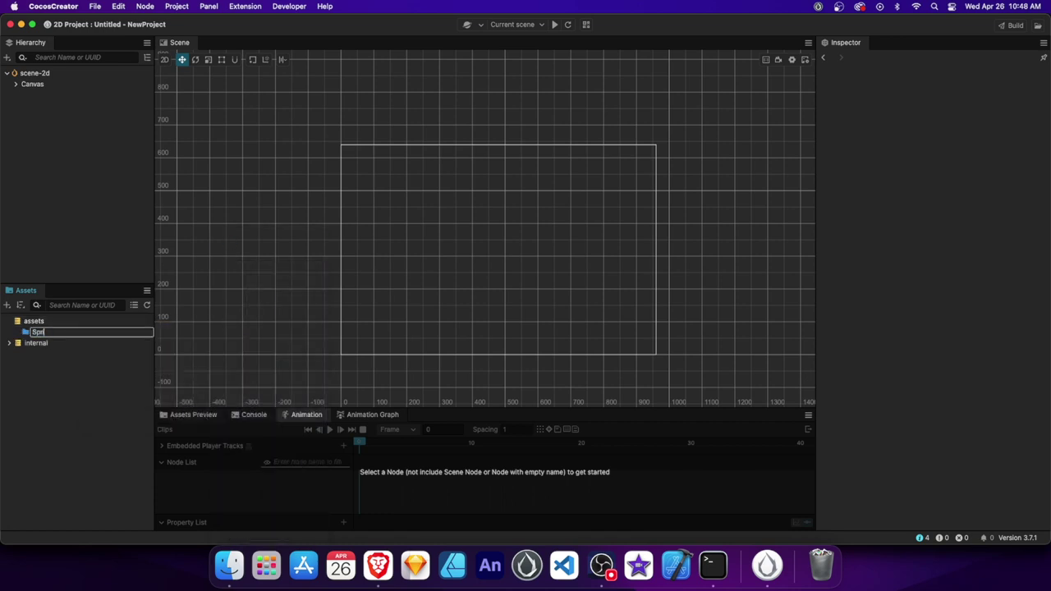
text(tes)
key(Return)
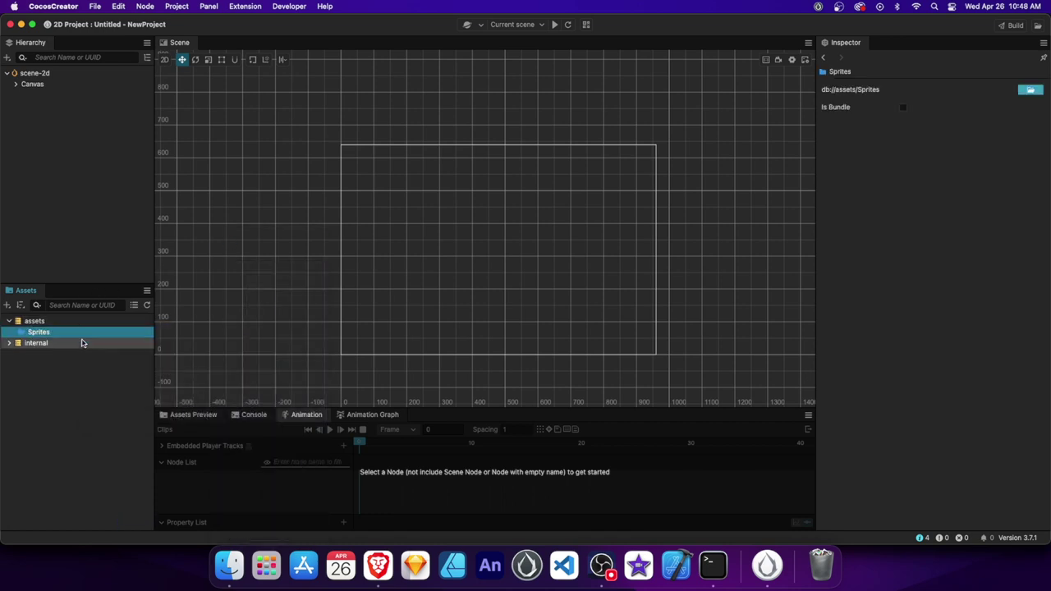
click(183, 340)
Step: Switch to Brave and scroll through the CraftPix free Orc, Ogre and Goblin chibi sprites page
click(379, 566)
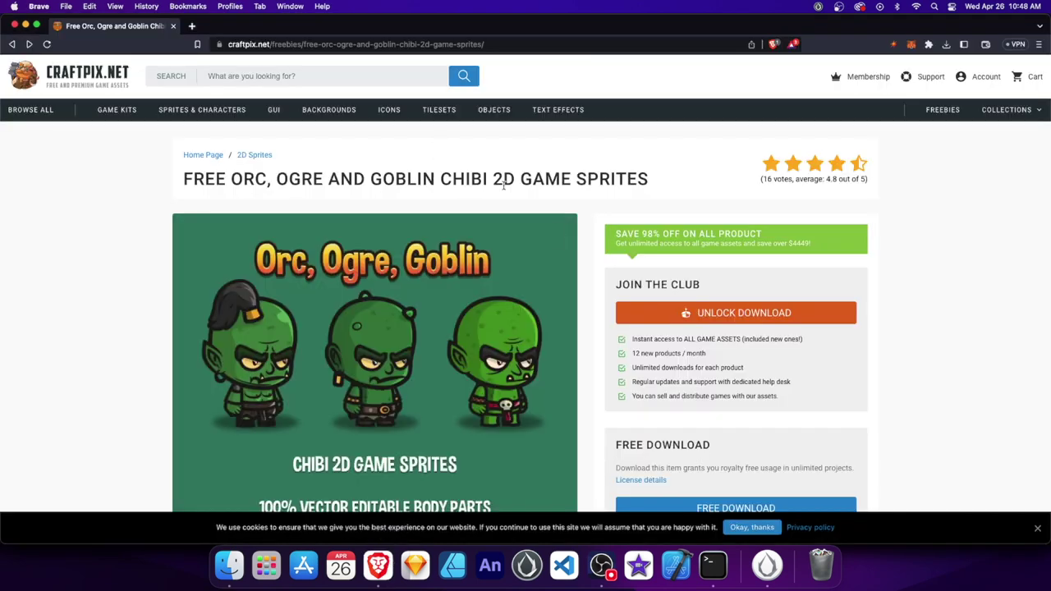
scroll(587, 232, down, 3)
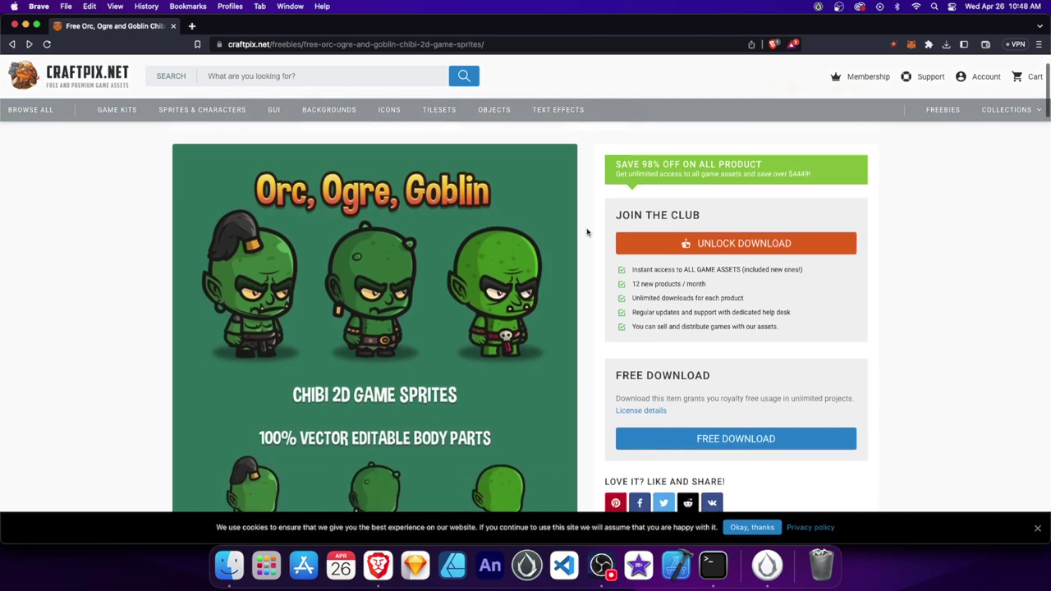
scroll(580, 314, down, 2)
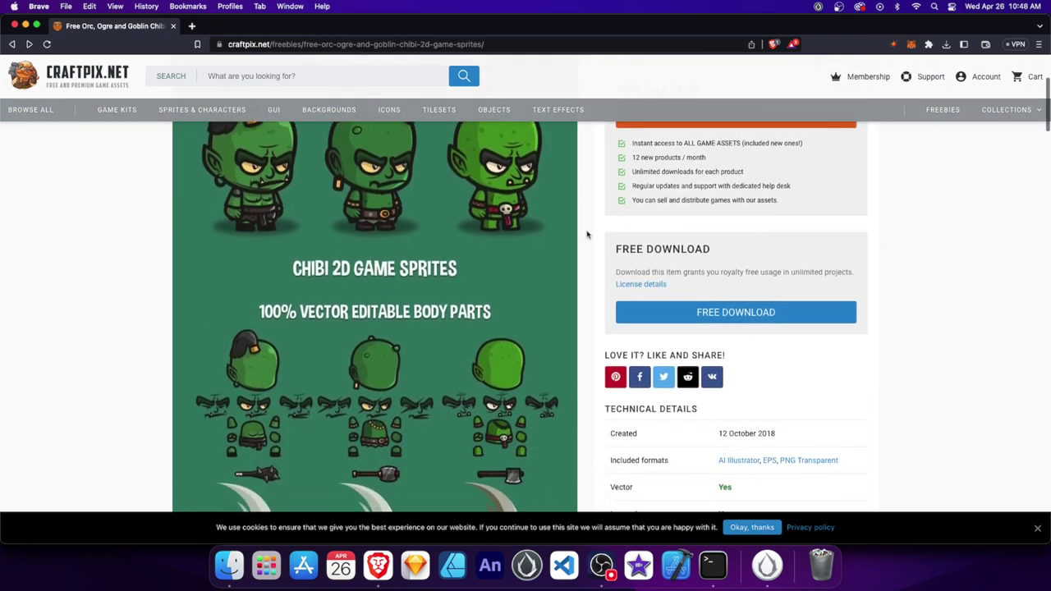
scroll(588, 327, down, 5)
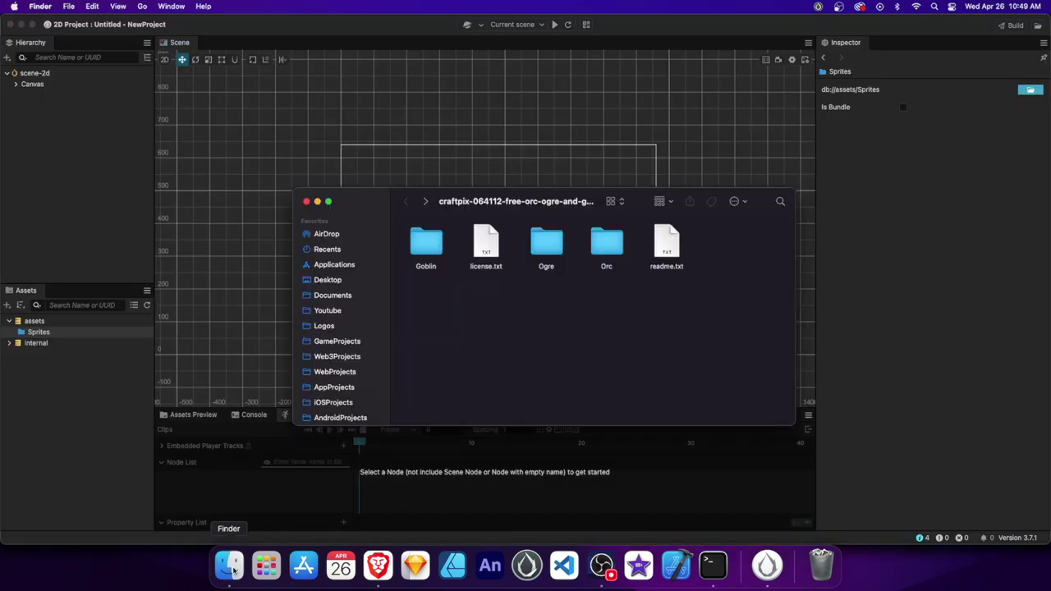
Step: Open Orc's PNG Sequences Running folder and drag all twelve 0_Orc_Running frames into Sprites
double_click(606, 243)
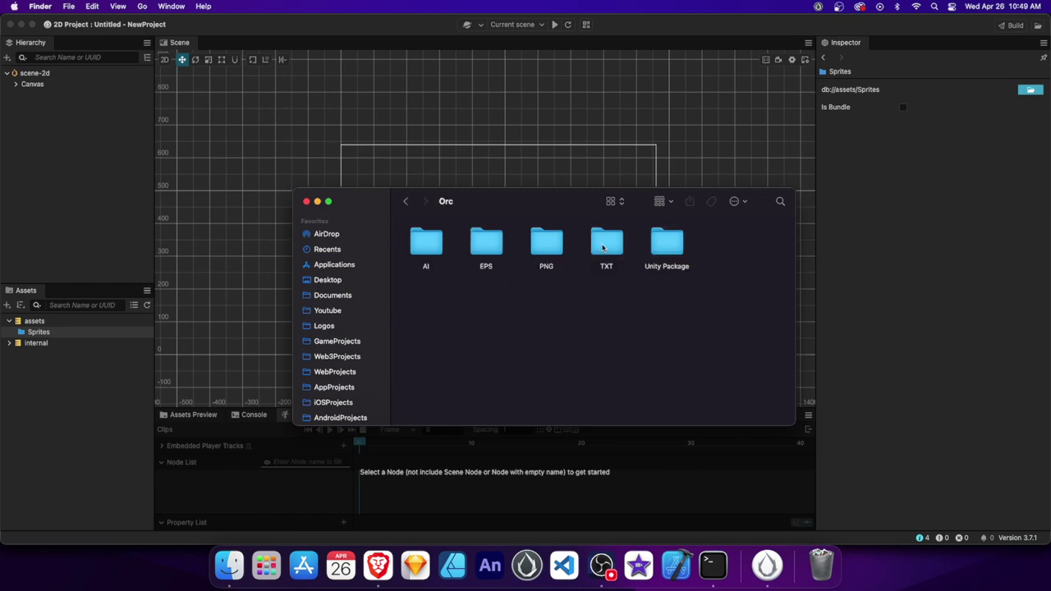
double_click(547, 244)
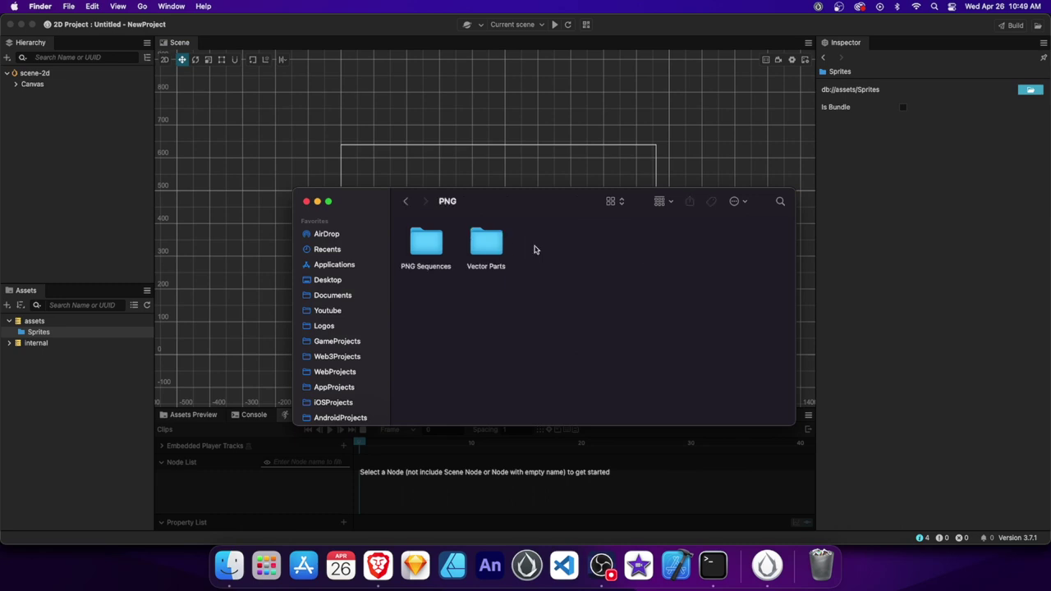
double_click(440, 246)
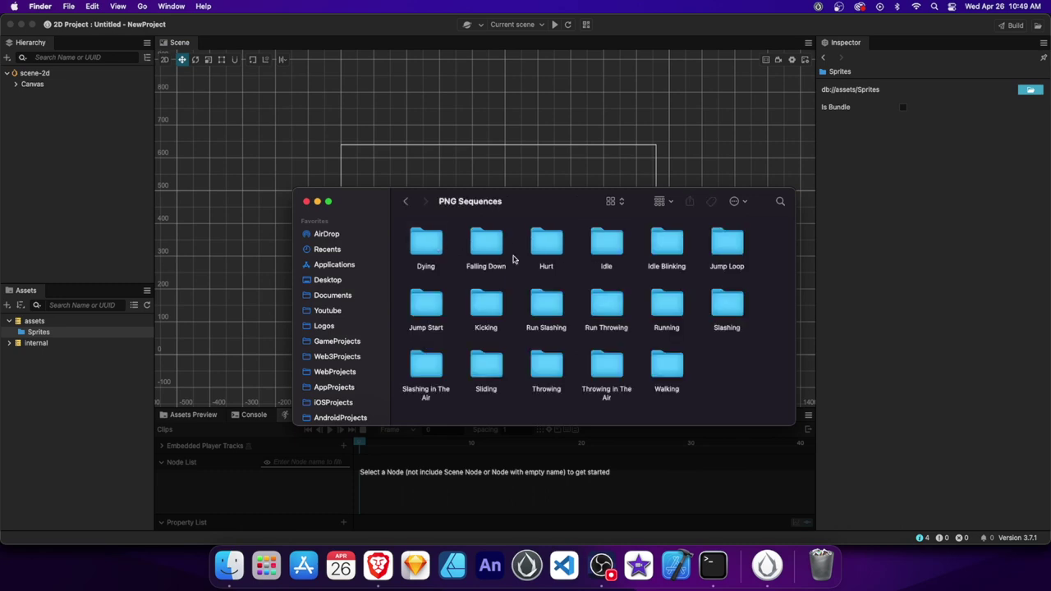
double_click(662, 300)
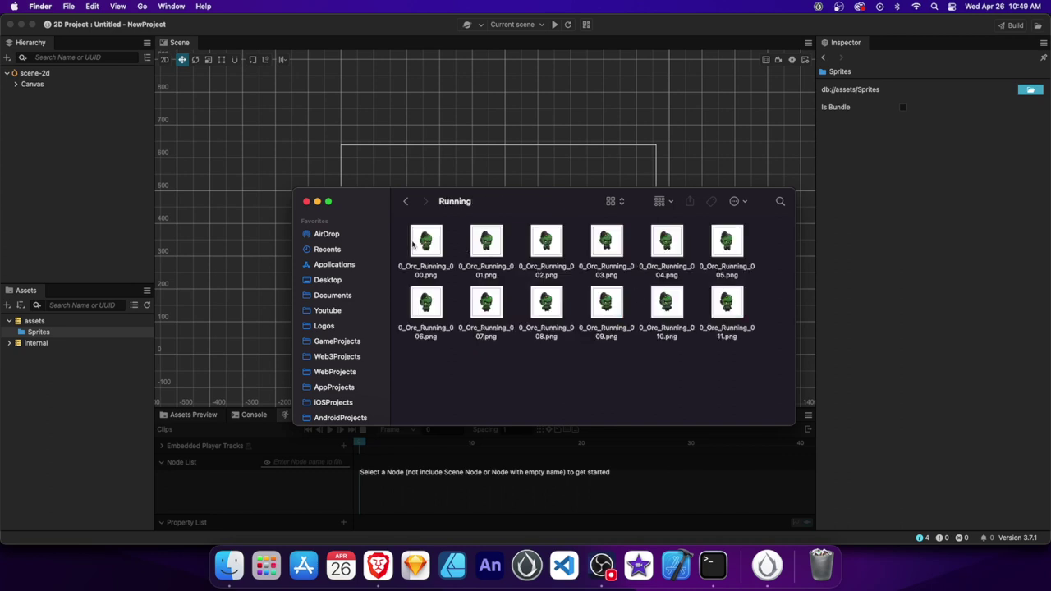
drag(405, 245, 739, 353)
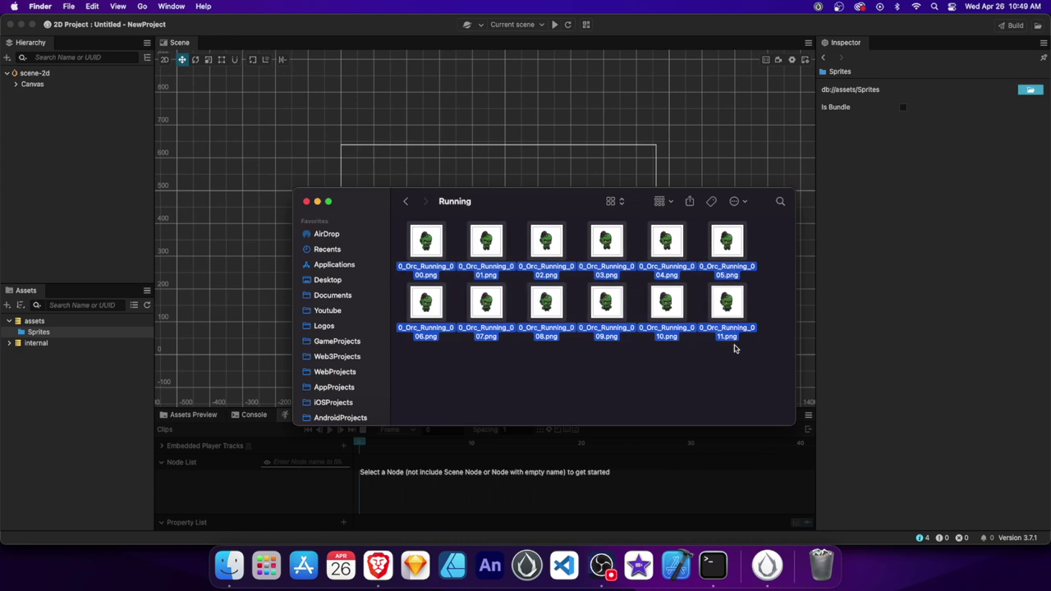
drag(426, 243, 85, 331)
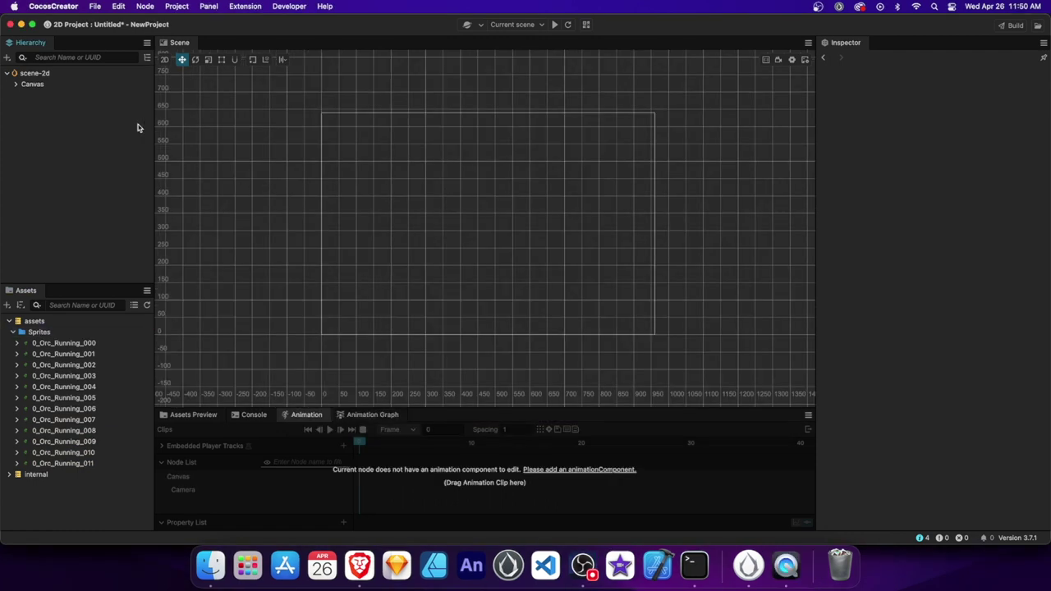
Step: Create an empty node under Canvas, keeping the default name Node
right_click(46, 87)
mouse_move(77, 89)
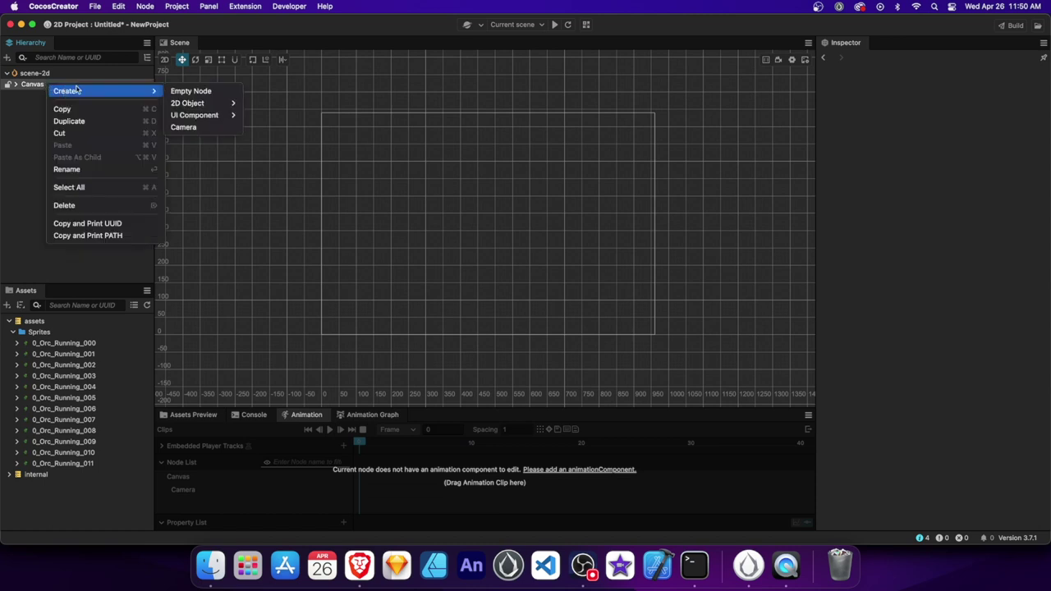
click(170, 91)
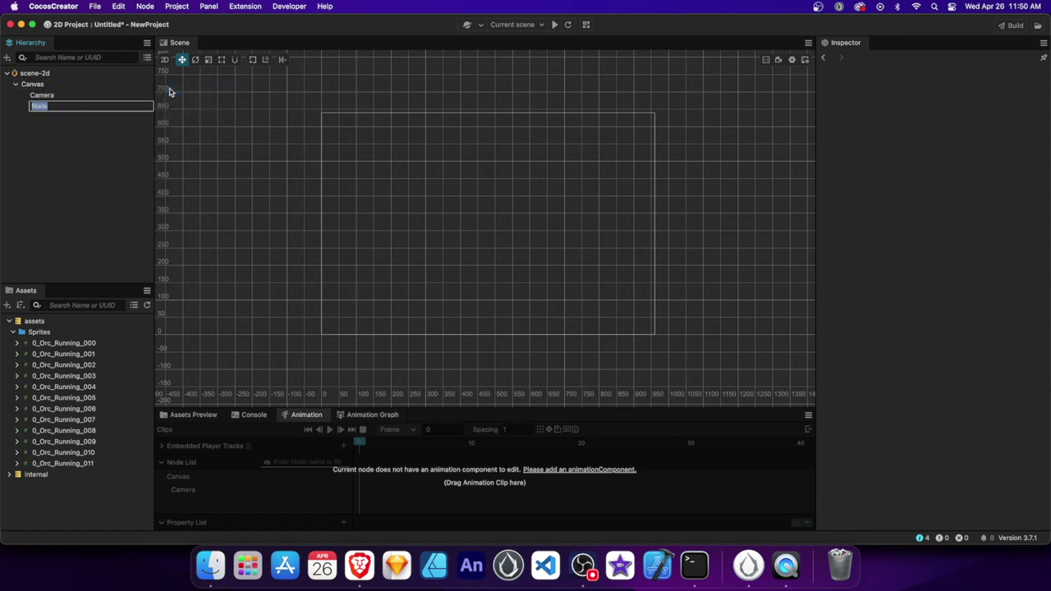
key(Return)
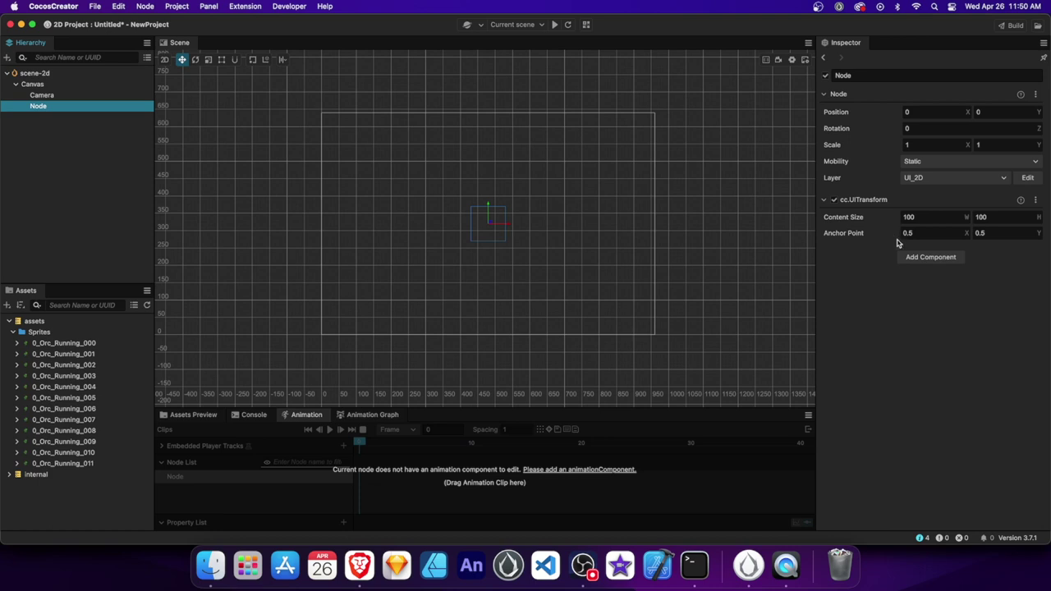
Step: Add a 2D Sprite component to Node and assign 0_Orc_Running_000 as its sprite frame
click(911, 257)
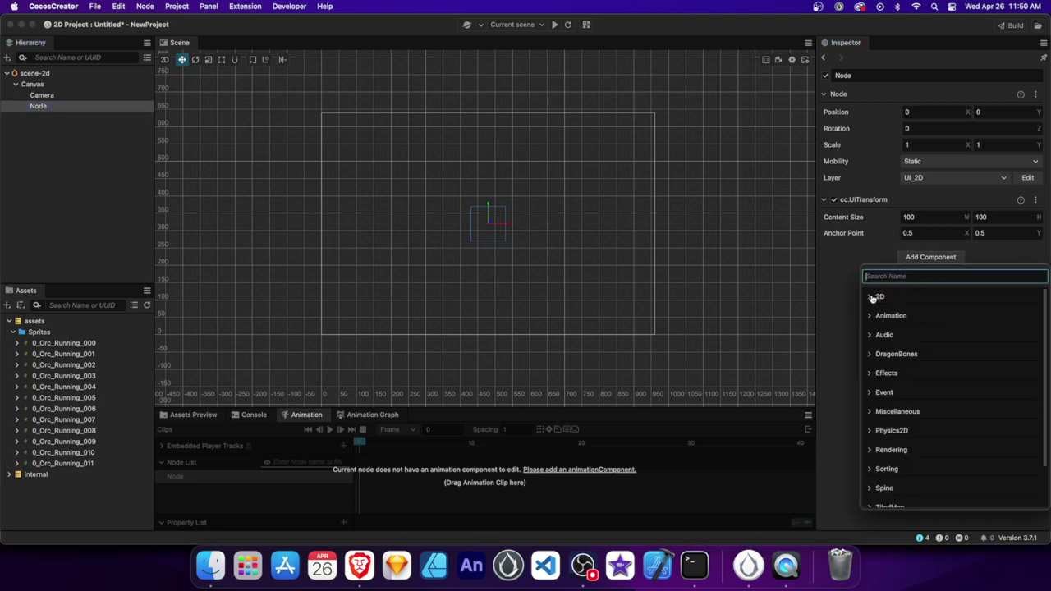
click(876, 297)
click(901, 397)
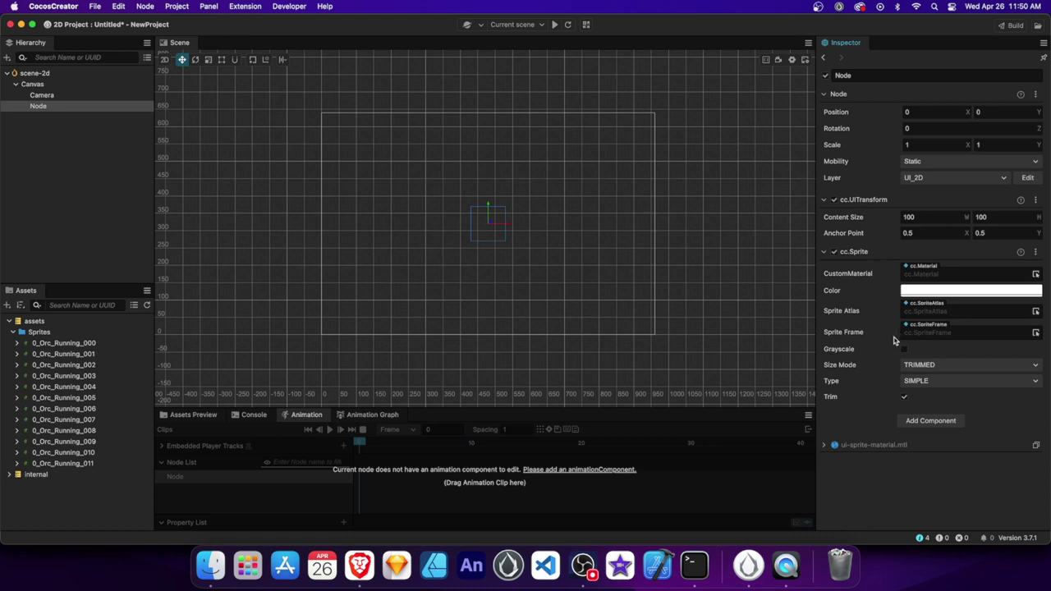
drag(55, 346, 902, 338)
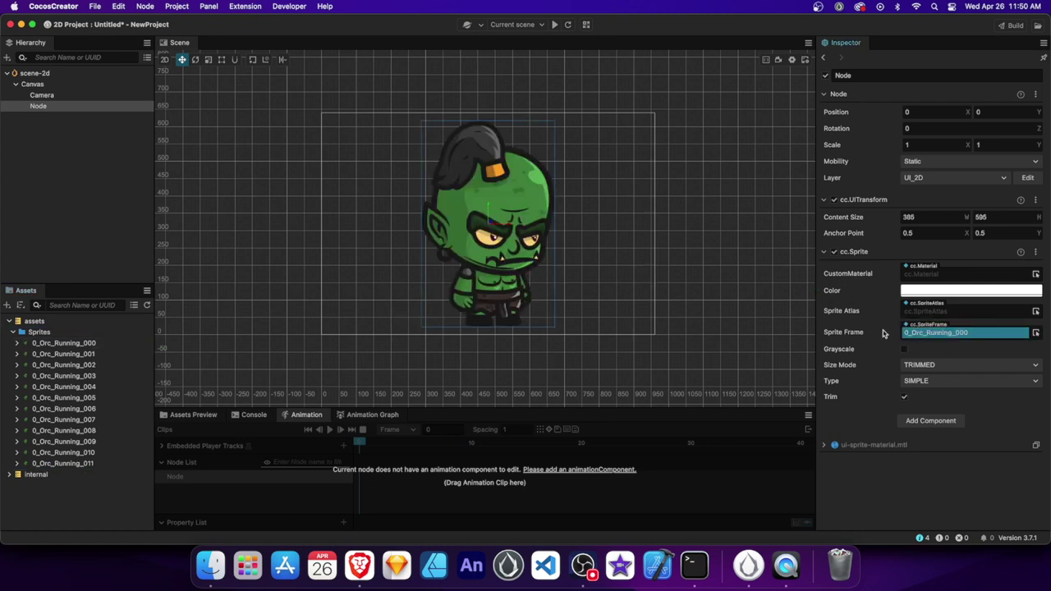
Step: Delete the orc Node and create a new 2D Sprite node under Canvas
key(BackSpace)
right_click(68, 85)
mouse_move(86, 91)
mouse_move(203, 101)
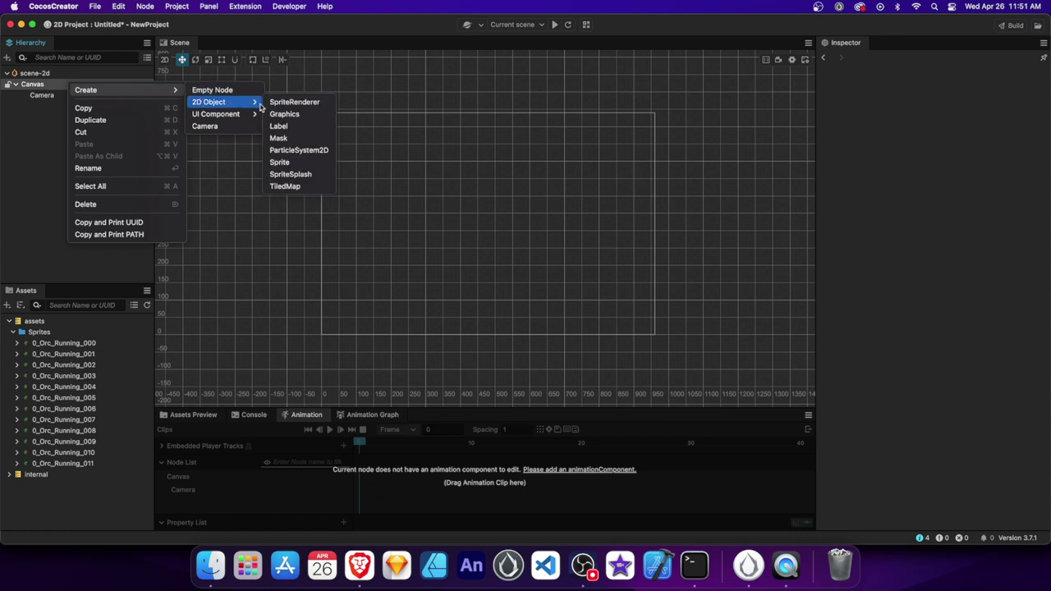
click(283, 163)
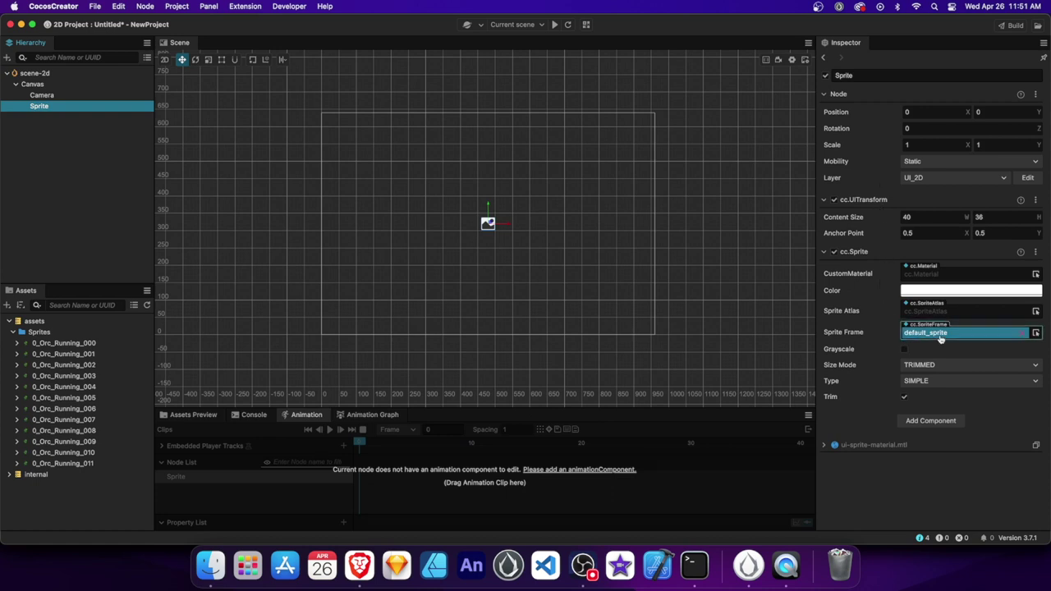
Step: Assign 0_Orc_Running_000 to the Sprite node's frame, then delete that node
key(Delete)
drag(64, 344, 933, 333)
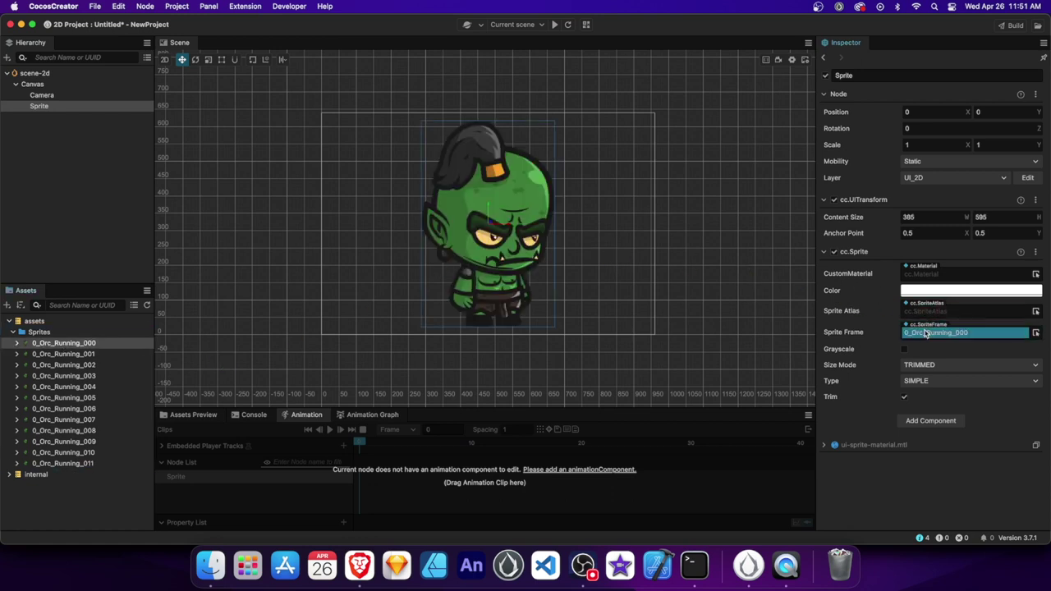
key(Delete)
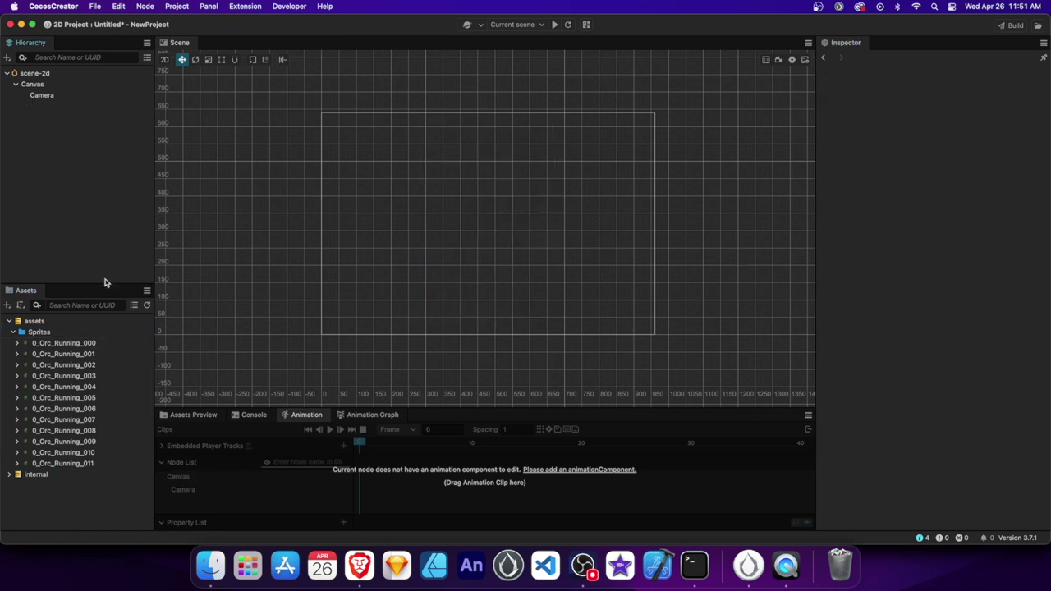
Step: Drop 0_Orc_Running_000 into the scene as a sprite node and confirm its sprite frame
drag(80, 343, 413, 266)
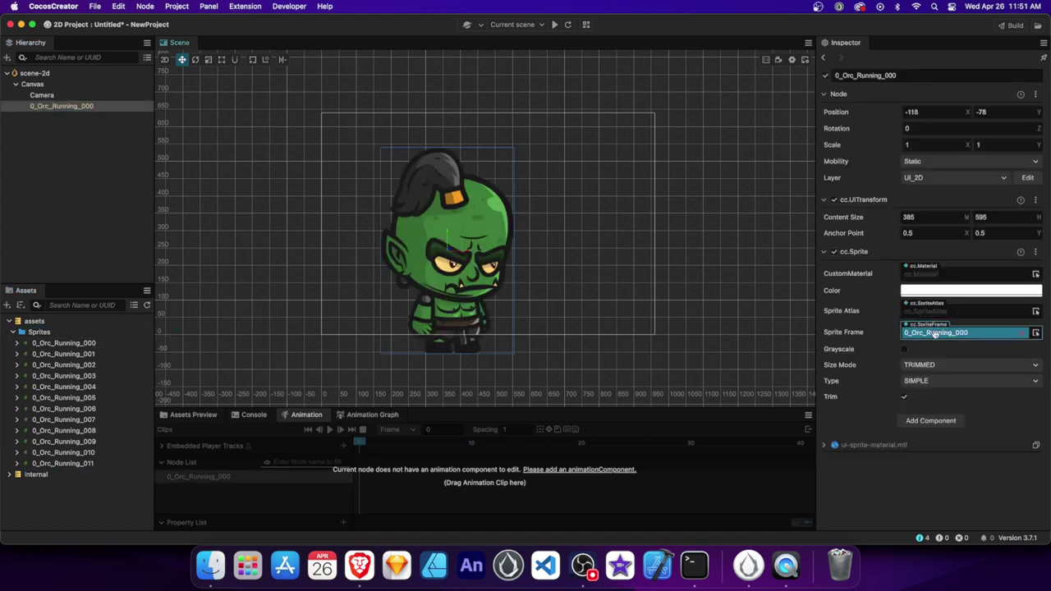
click(1035, 333)
click(952, 336)
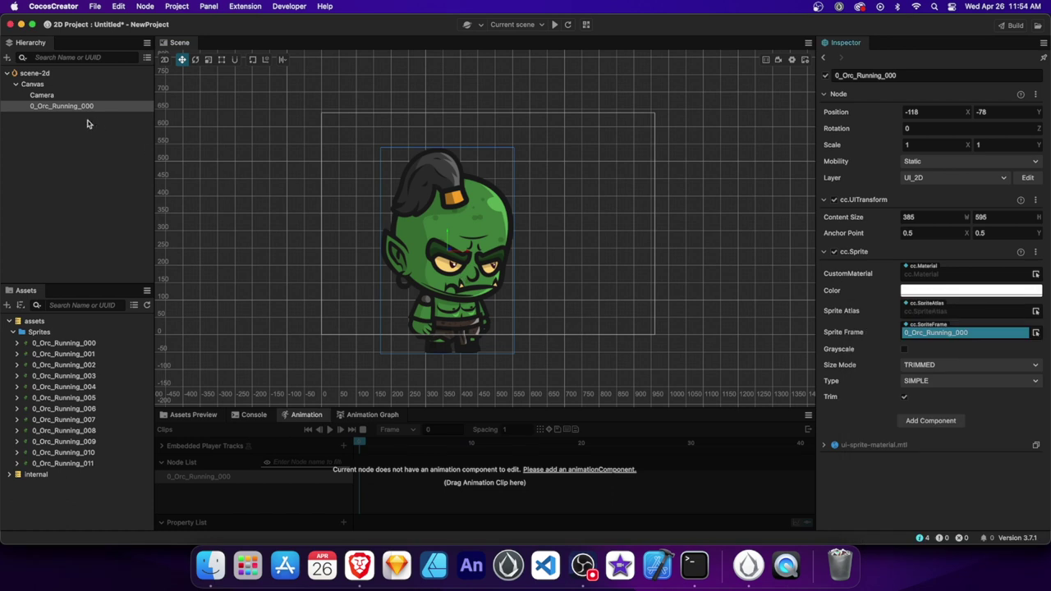
Step: Rename the 0_Orc_Running_000 node to Orc
click(107, 107)
key(Return)
text(Orc)
key(Return)
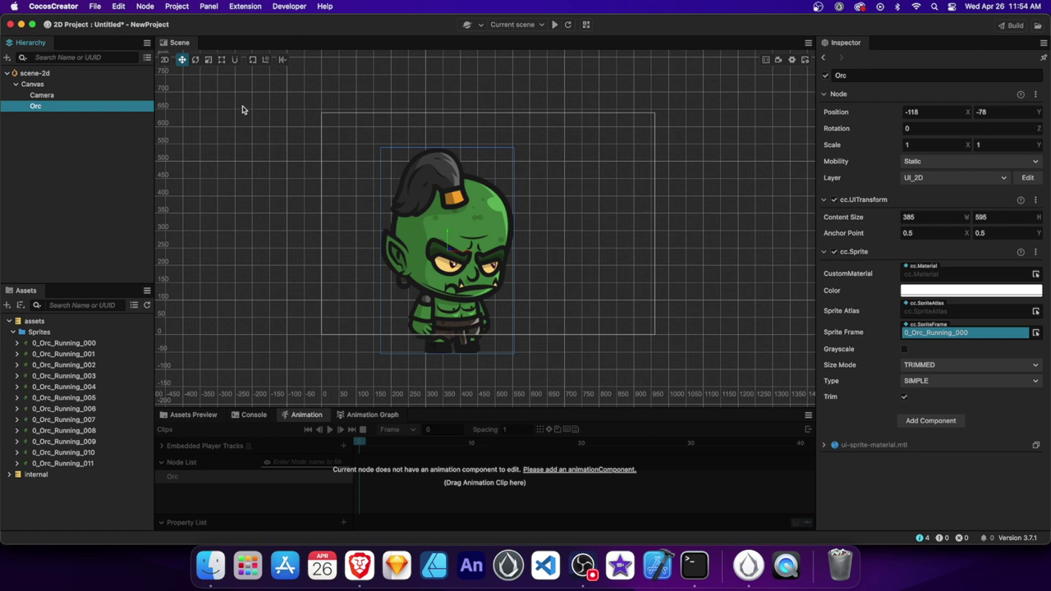
Step: Try the Move, Rotate and Scale gizmos on the Orc, undoing the rotation
drag(447, 238, 486, 224)
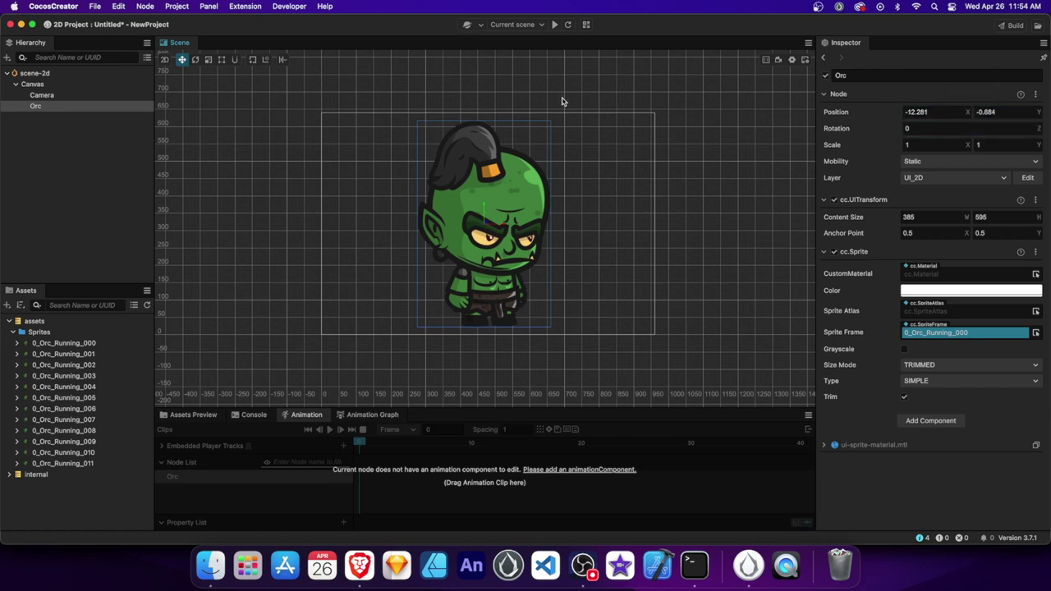
click(196, 62)
mouse_move(521, 223)
mouse_down()
mouse_move(498, 259)
mouse_move(480, 260)
mouse_move(512, 252)
mouse_move(526, 227)
mouse_up()
key(super+z)
click(209, 62)
mouse_move(493, 223)
mouse_down()
mouse_move(481, 224)
mouse_move(513, 225)
mouse_move(489, 234)
mouse_move(485, 211)
mouse_up()
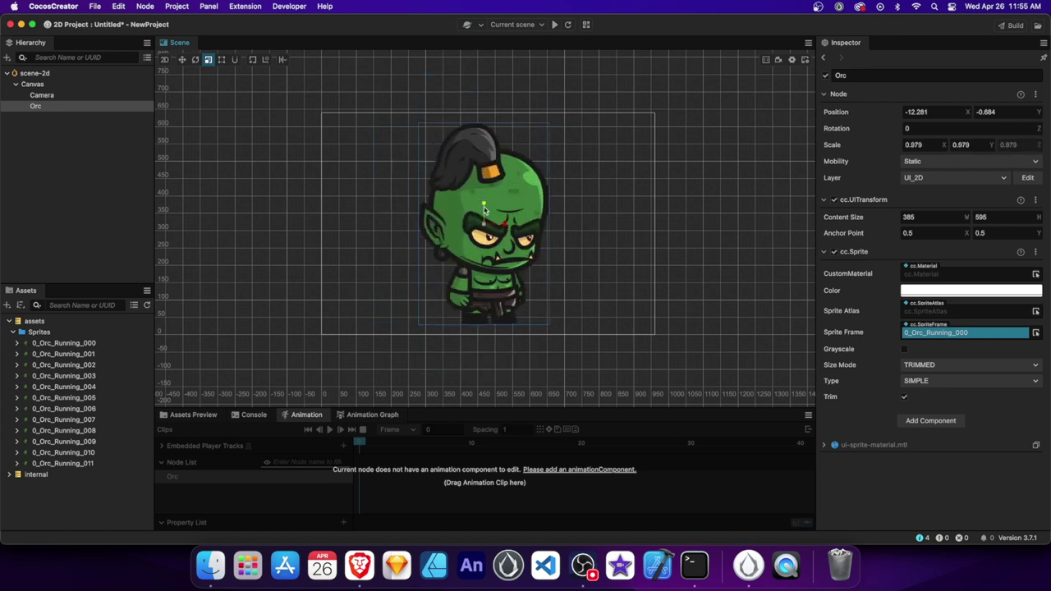
Step: Shrink the Orc to about 169 × 261 with the Rect gizmo and move it to -357.84, -78.79
click(222, 62)
drag(421, 125, 474, 202)
key(super+z)
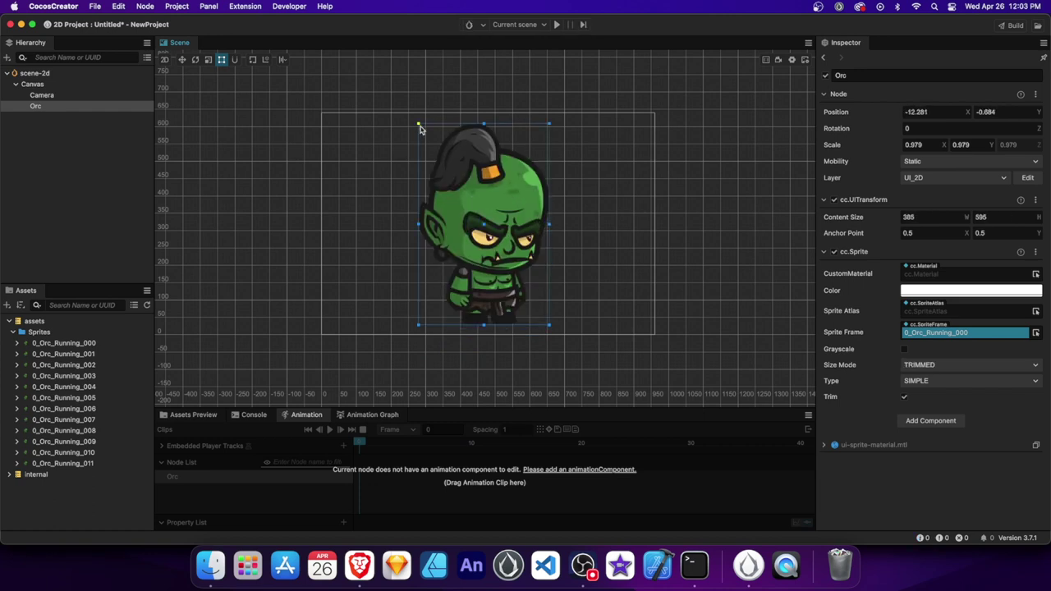
drag(419, 124, 496, 238)
key(w)
drag(524, 279, 364, 249)
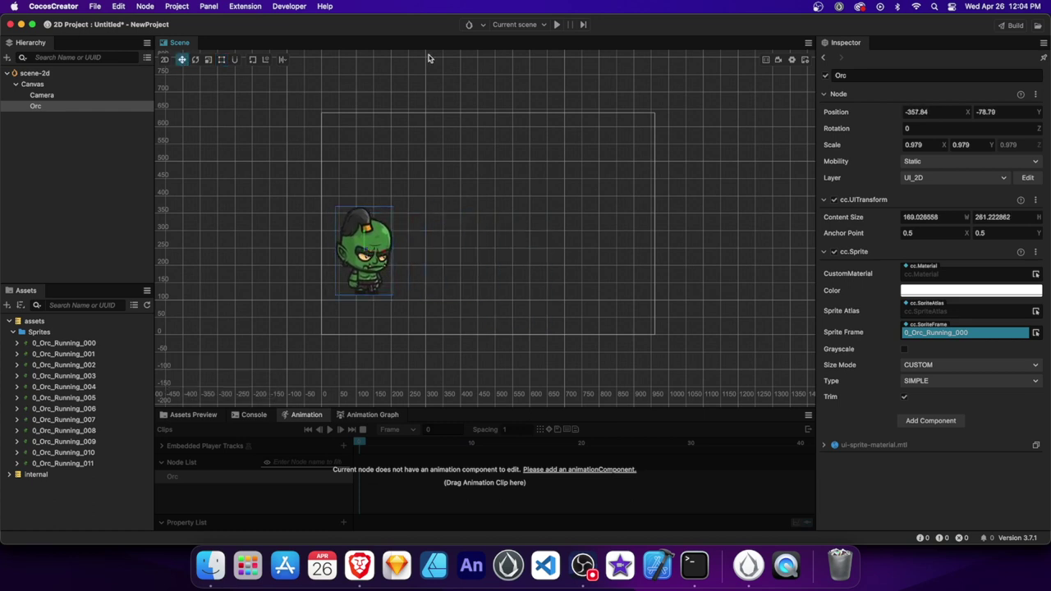
Step: Switch to Preview in Editor and save the scene as scene.scene in assets
click(483, 25)
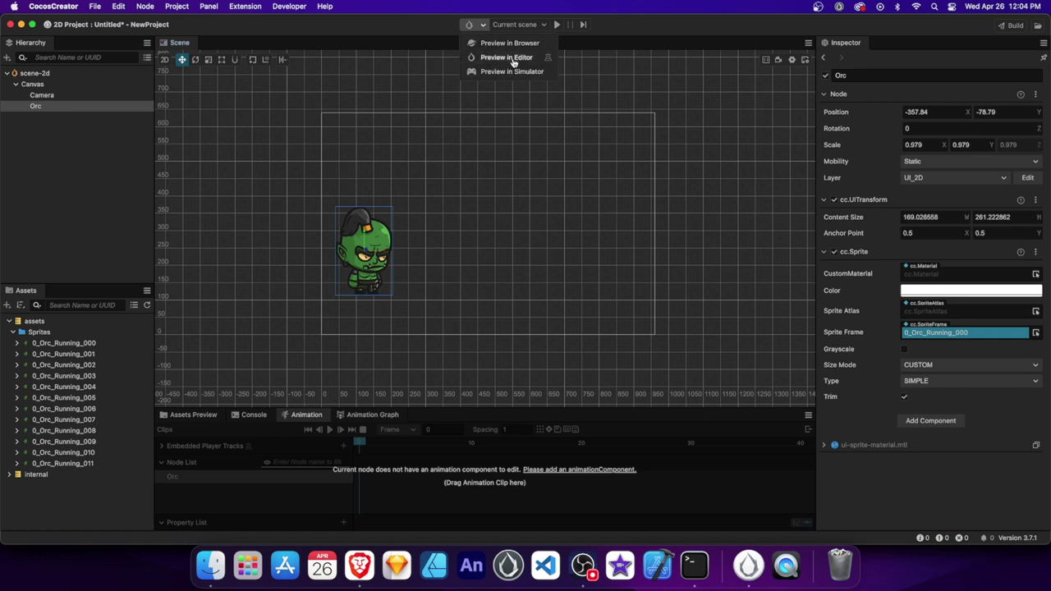
click(515, 57)
click(528, 257)
key(super+s)
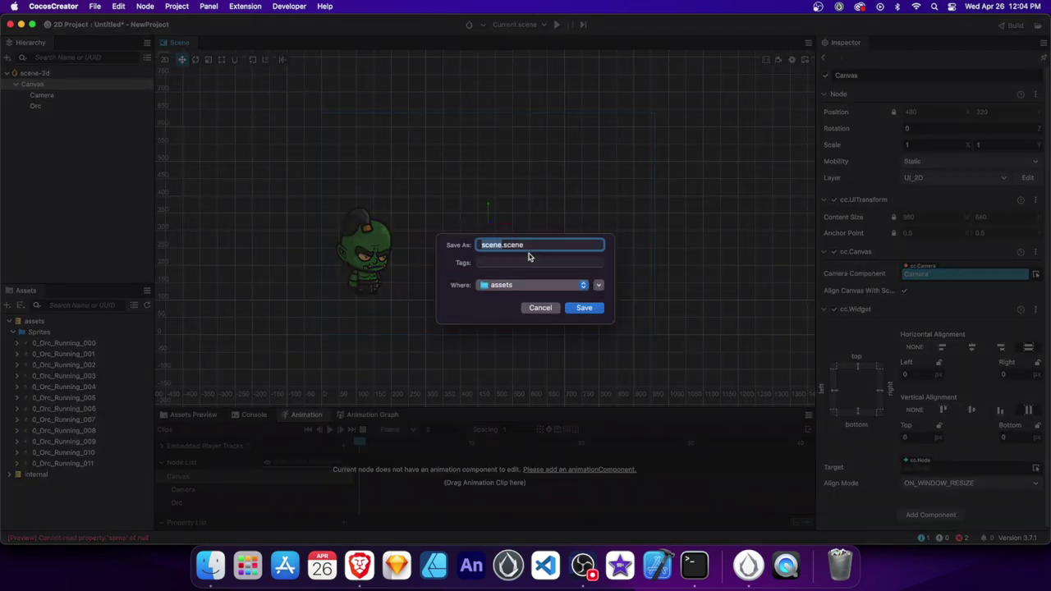
click(582, 308)
Step: Create a Scenes folder in assets and move scene.scene into it
right_click(40, 320)
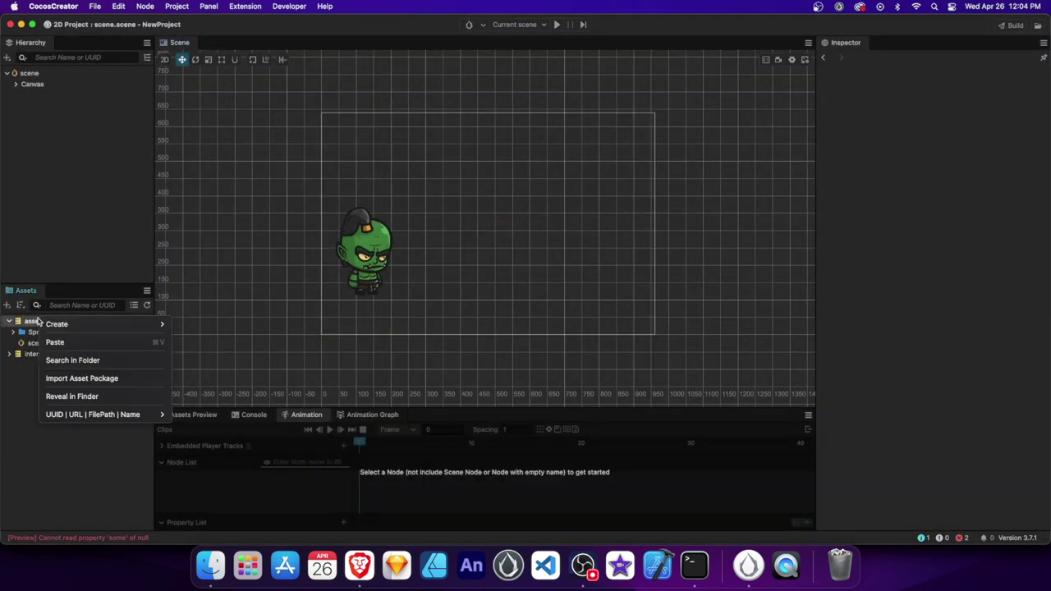
mouse_move(99, 325)
click(201, 238)
text(Scenes)
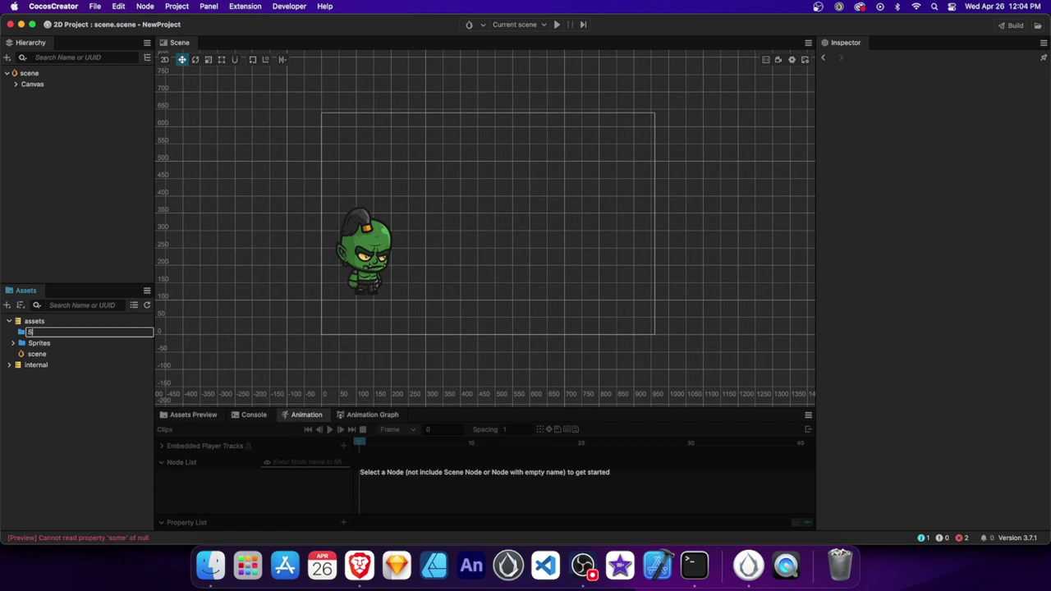
key(Return)
drag(77, 356, 33, 334)
click(14, 354)
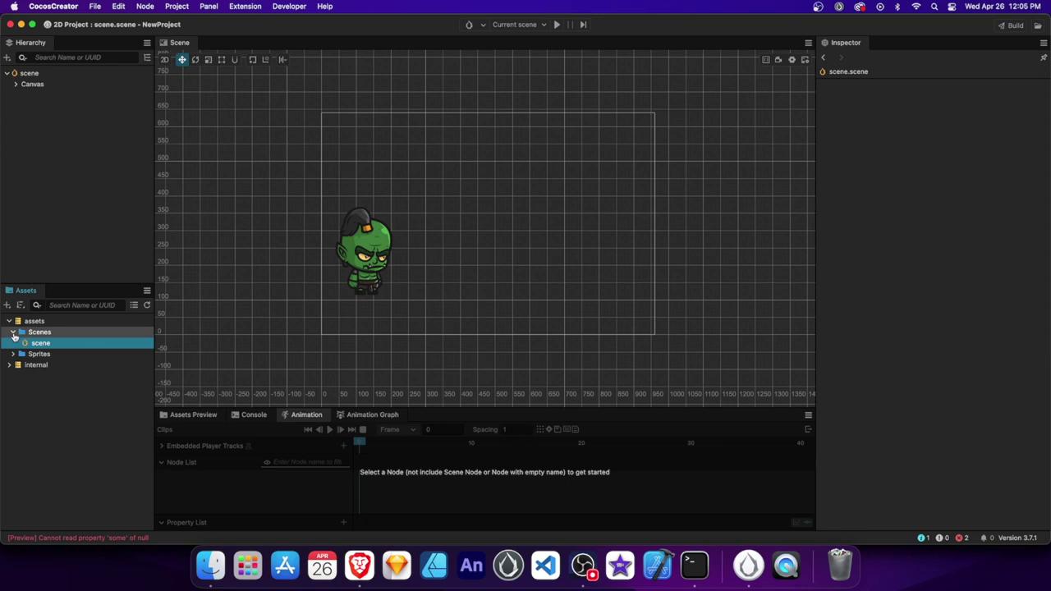
click(13, 332)
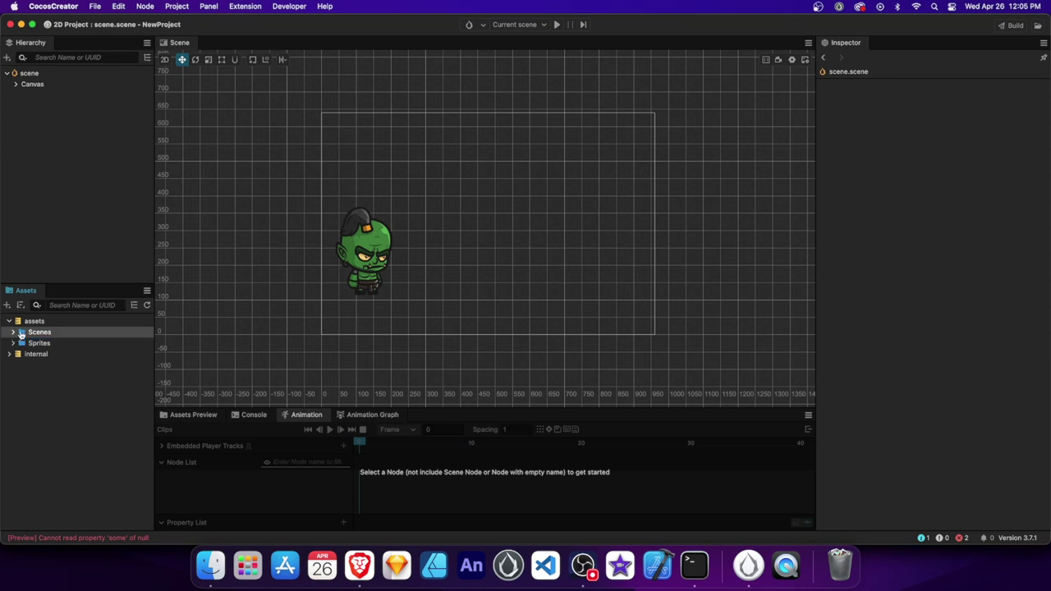
Step: Start the in-editor game preview, then stop it to return to the Scene editor
click(557, 25)
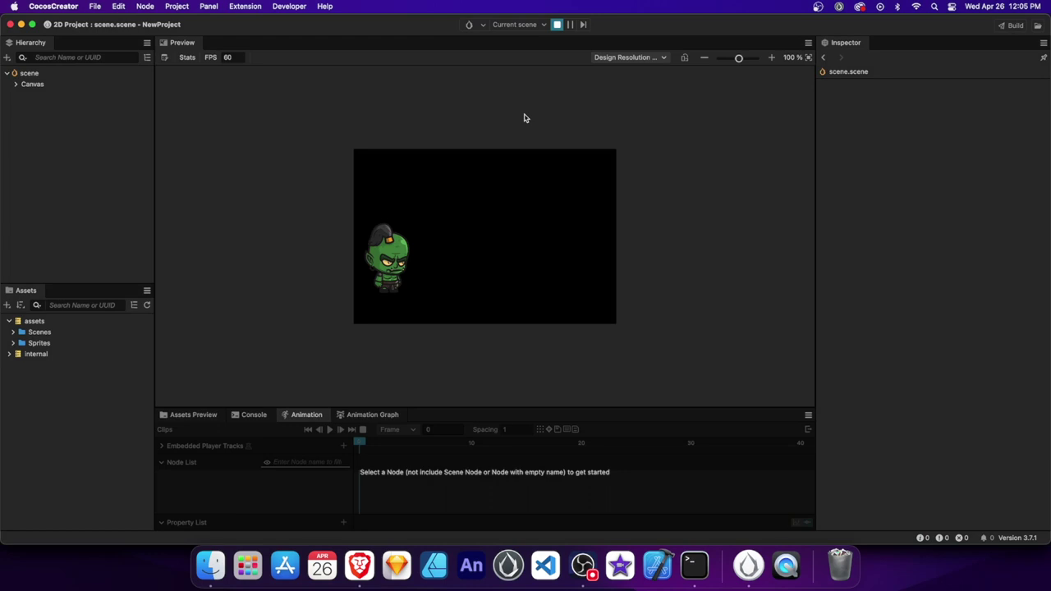
click(557, 25)
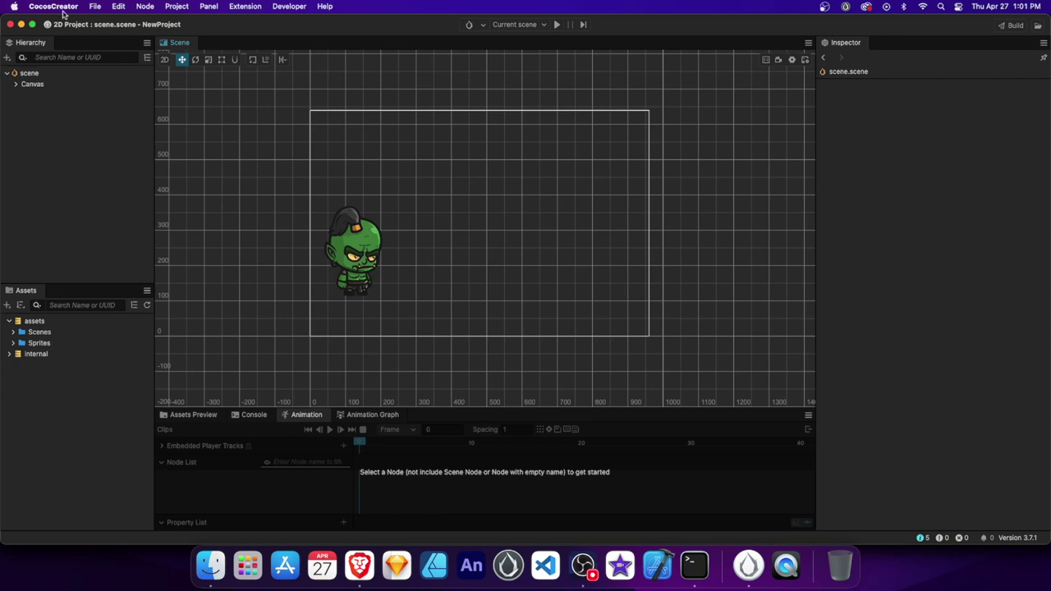
click(63, 10)
click(59, 58)
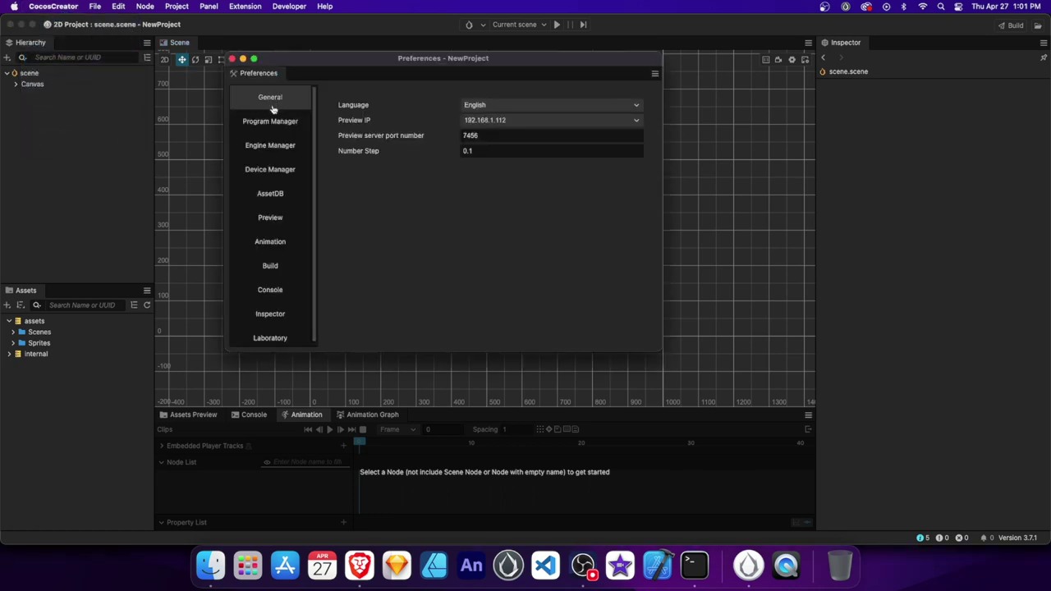
click(271, 129)
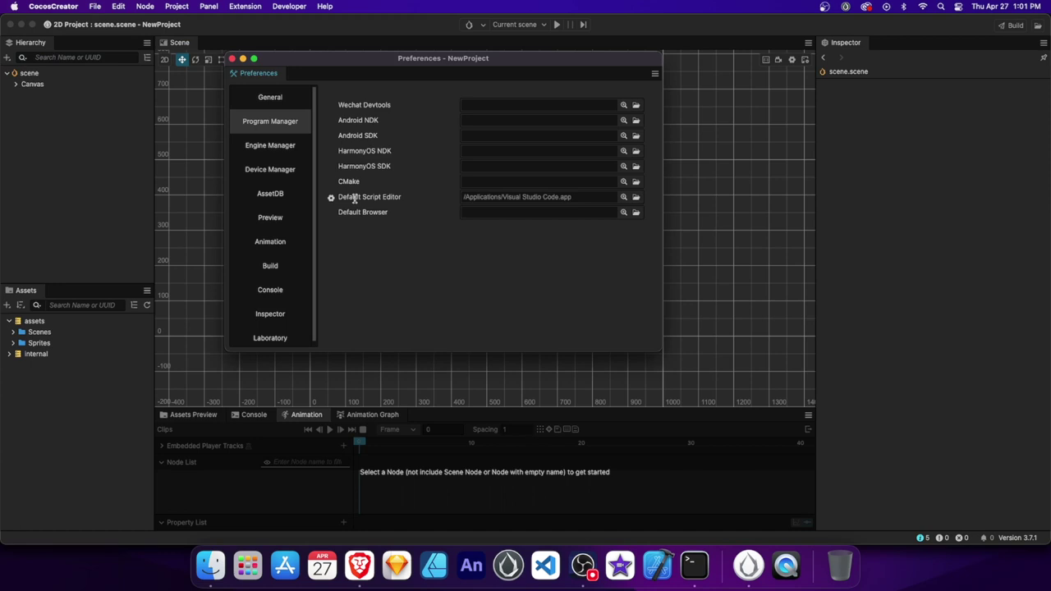
click(470, 198)
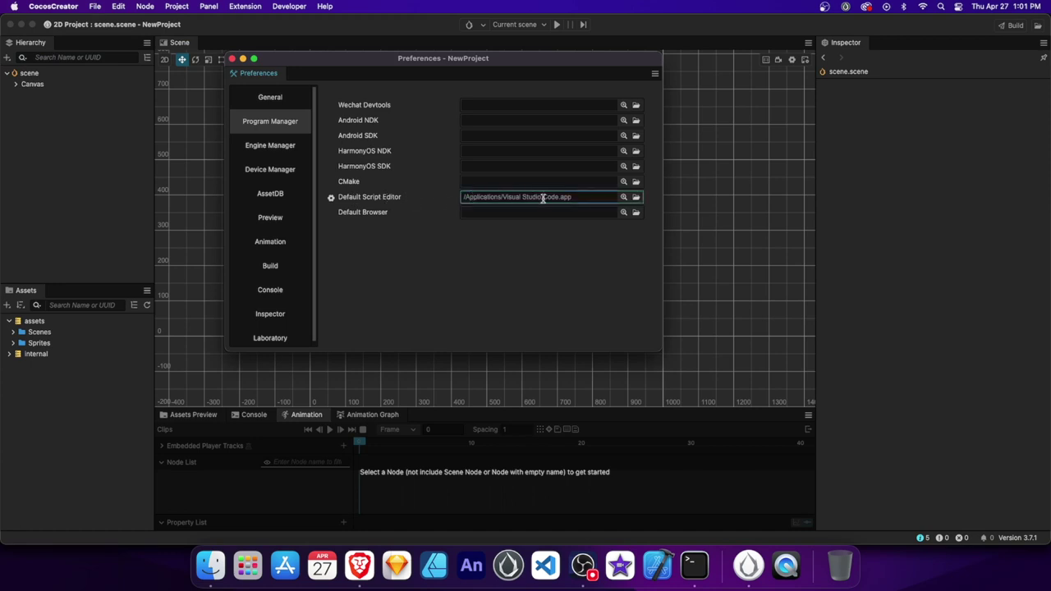
click(436, 206)
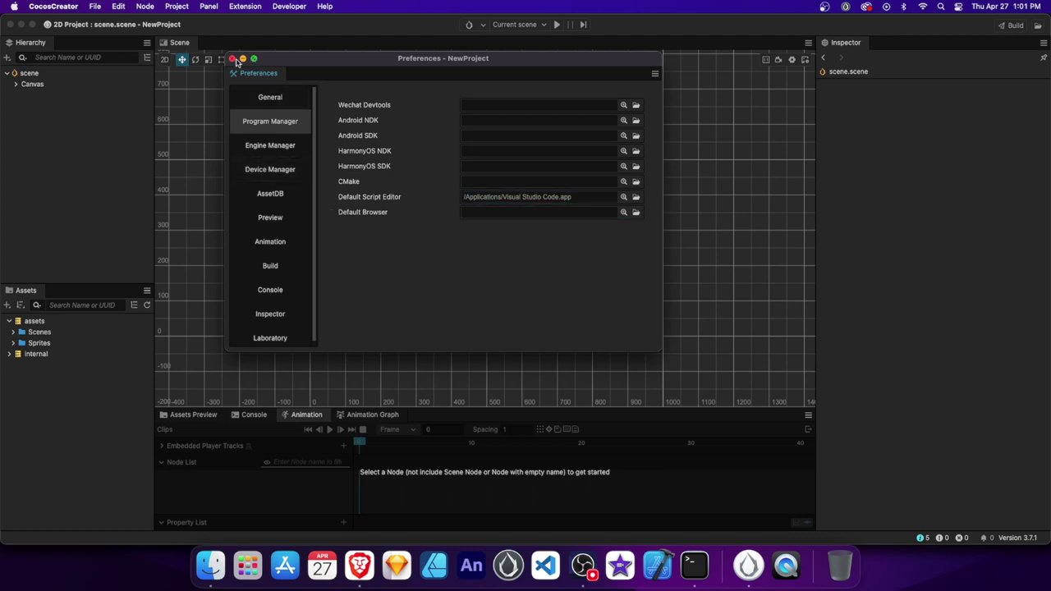
click(232, 58)
right_click(80, 325)
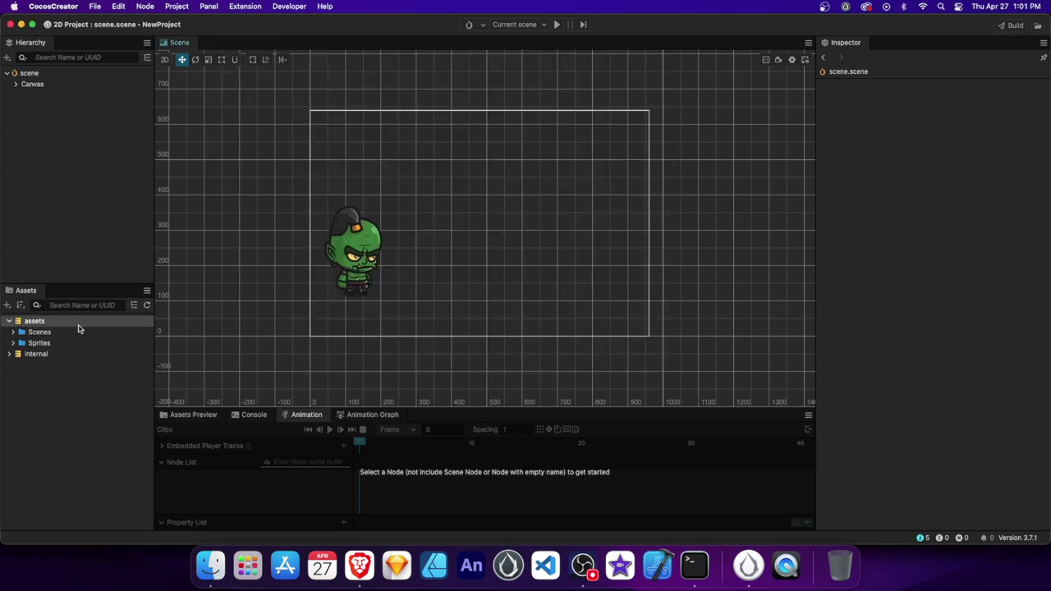
Step: Create a Scripts folder in assets
mouse_move(99, 332)
click(237, 239)
text(Scripts)
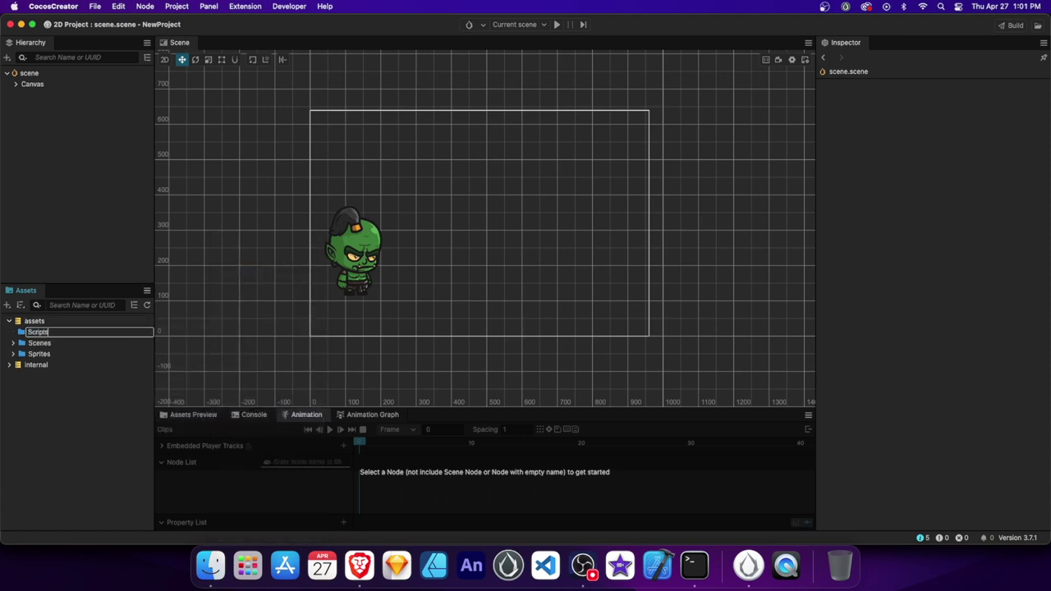
key(Return)
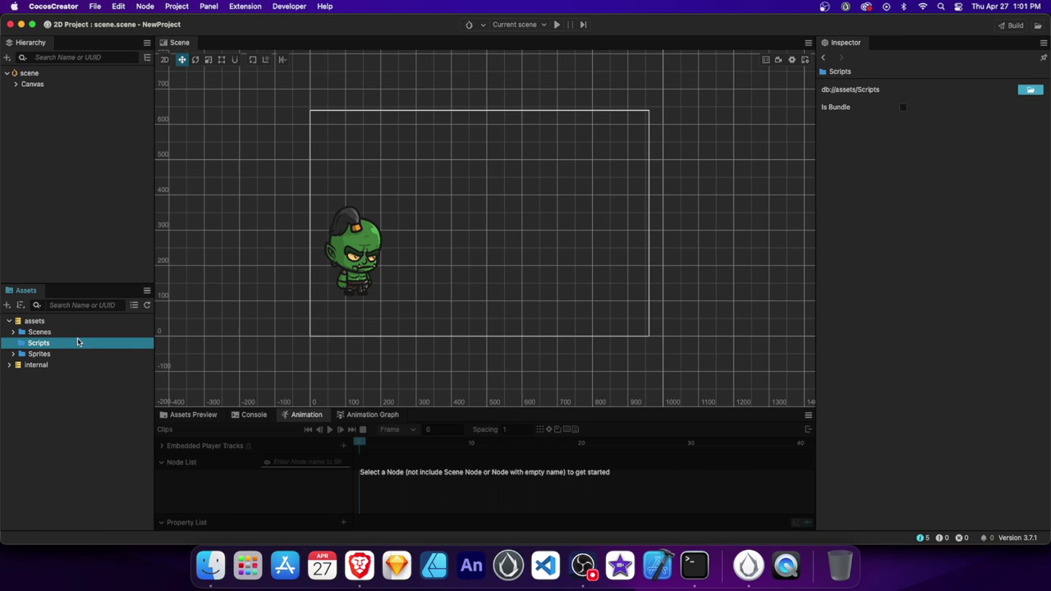
Step: Create a new TypeScript component named Orc inside Scripts
right_click(78, 342)
mouse_move(150, 336)
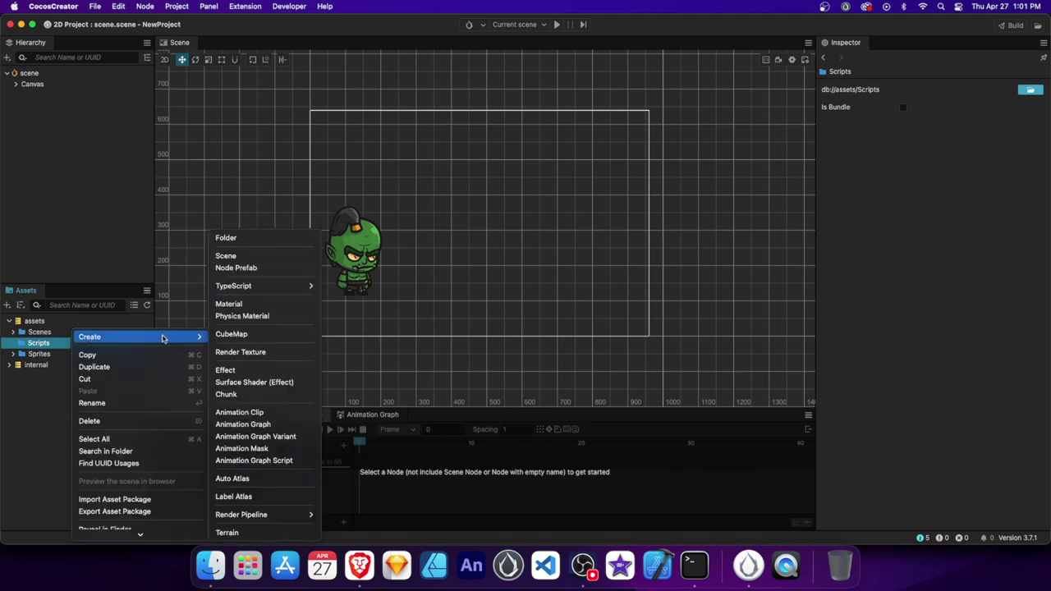
mouse_move(312, 284)
click(328, 288)
text(O)
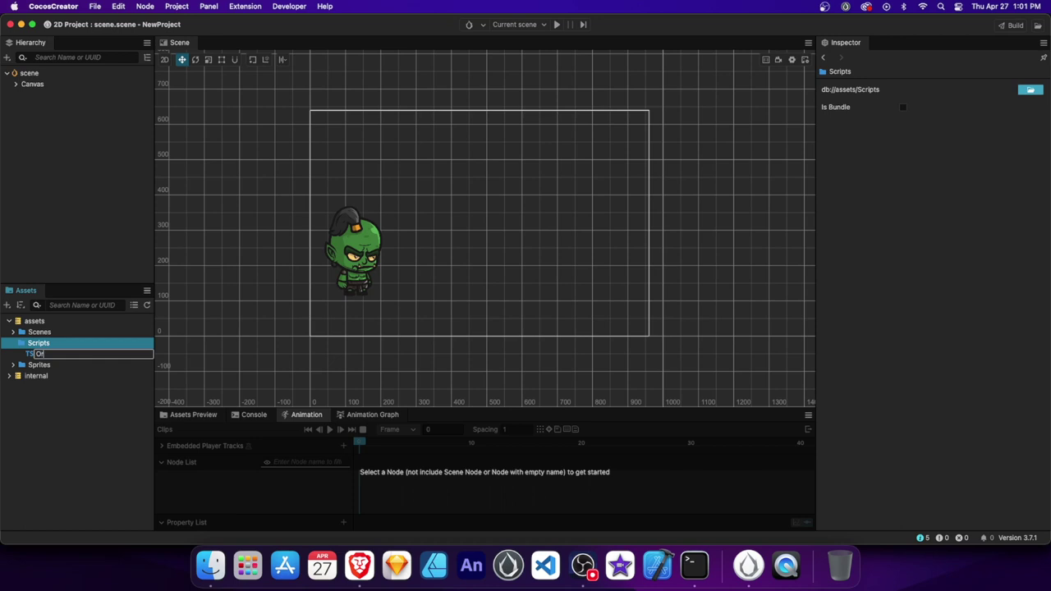
text(rc)
key(Return)
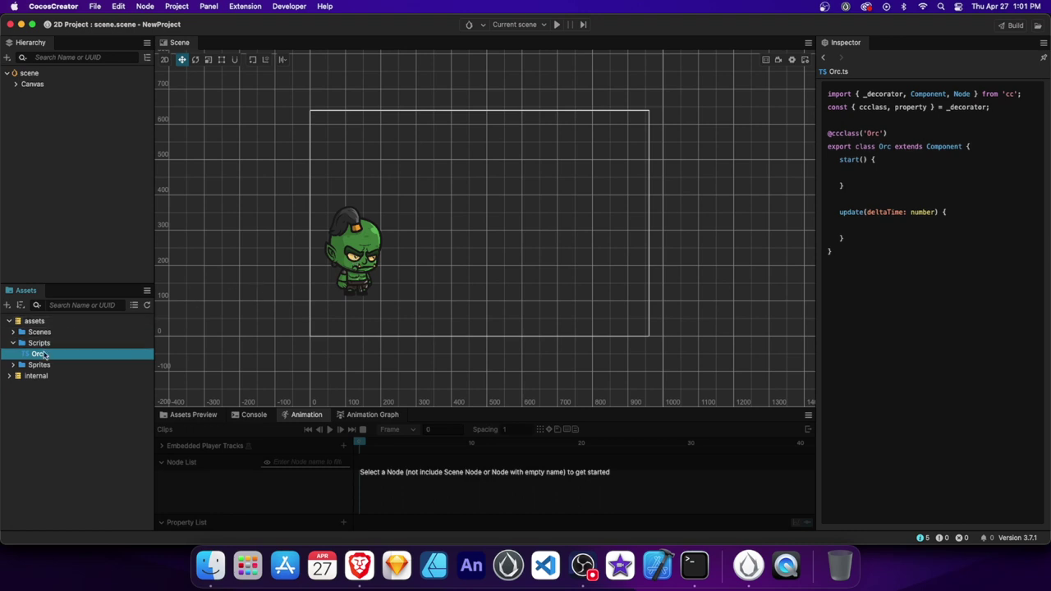
Step: Open Orc.ts in the code editor, then add the Orc custom script to the Orc node via 'scr' search
double_click(41, 356)
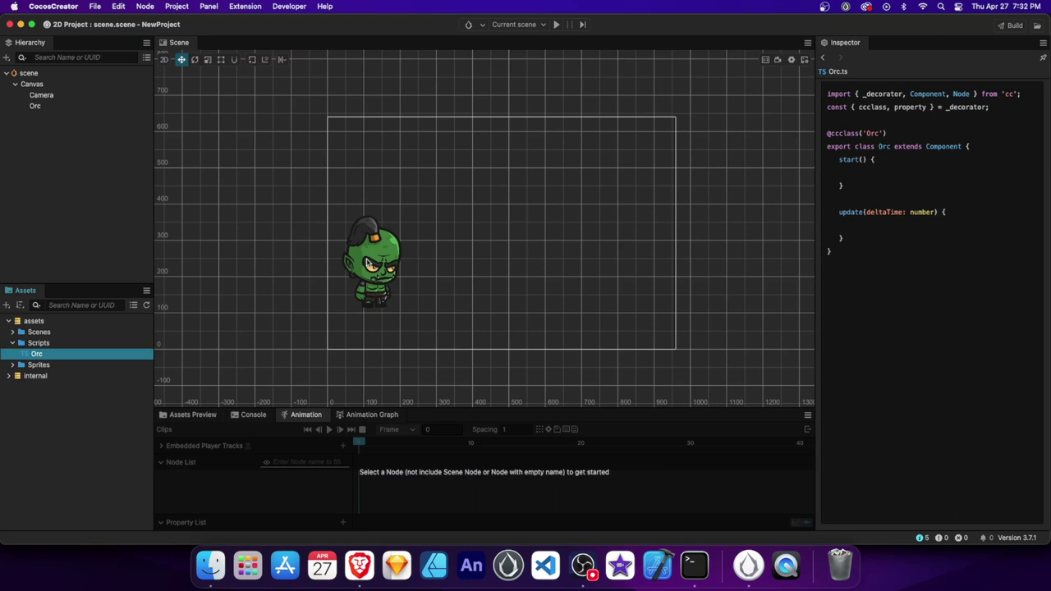
click(369, 263)
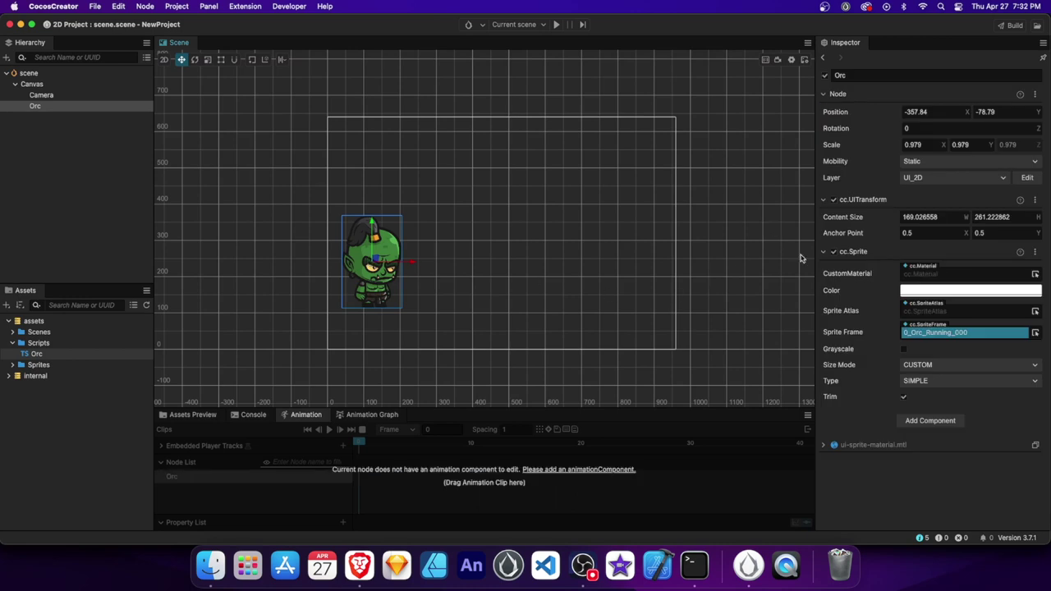
click(931, 421)
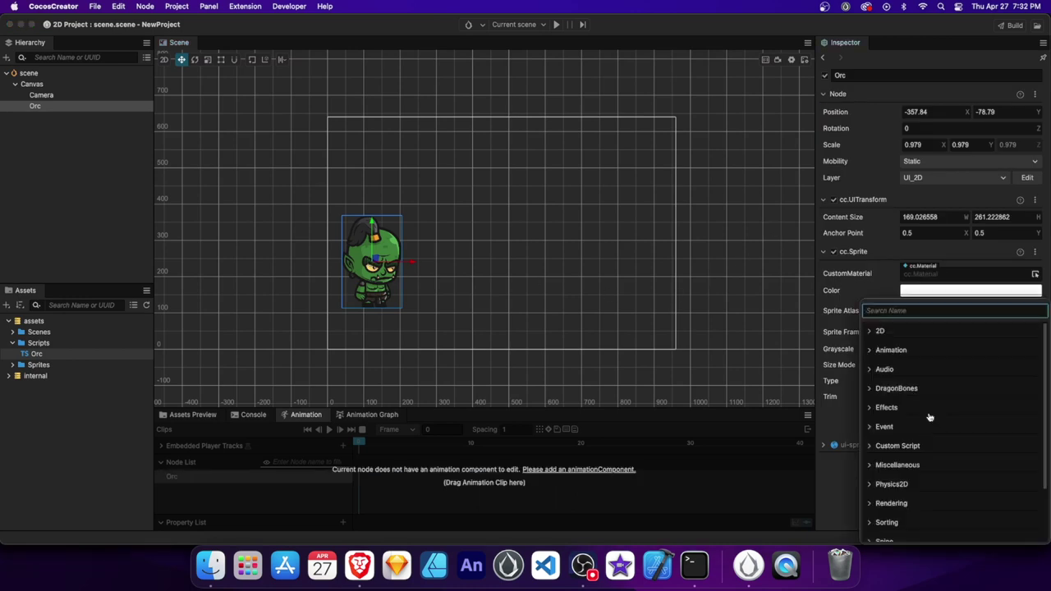
text(scr)
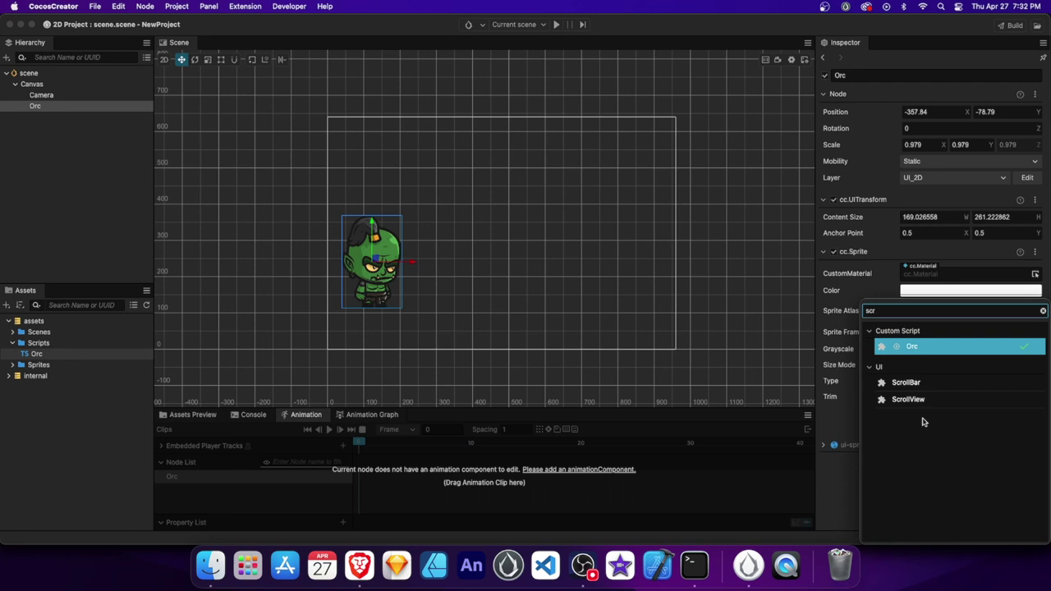
click(928, 347)
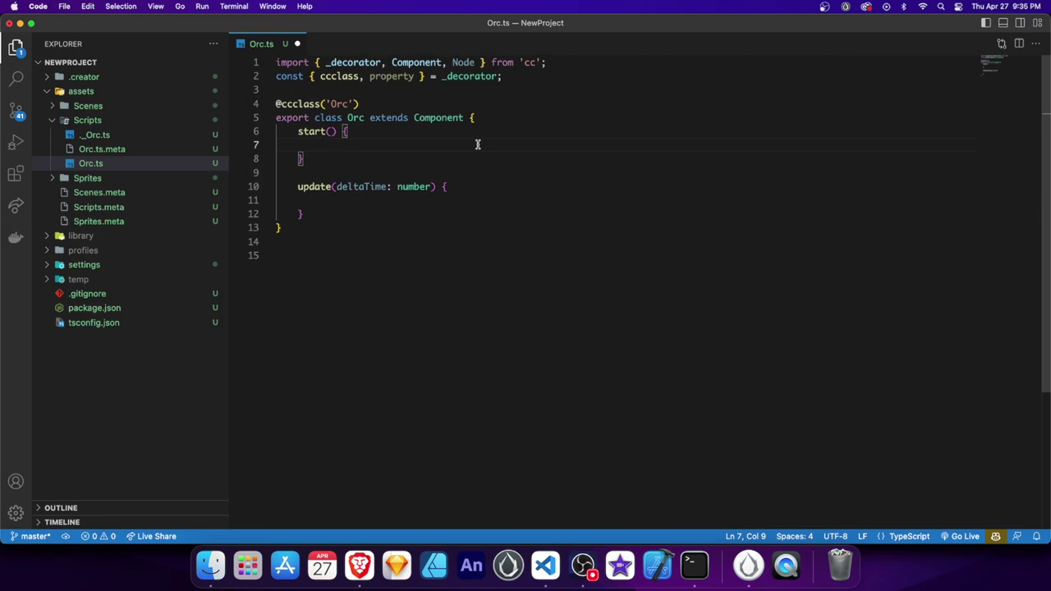
Step: Write this.node.setPosition(350, this.node.position.y) inside start() of Orc.ts
text(this)
text(node)
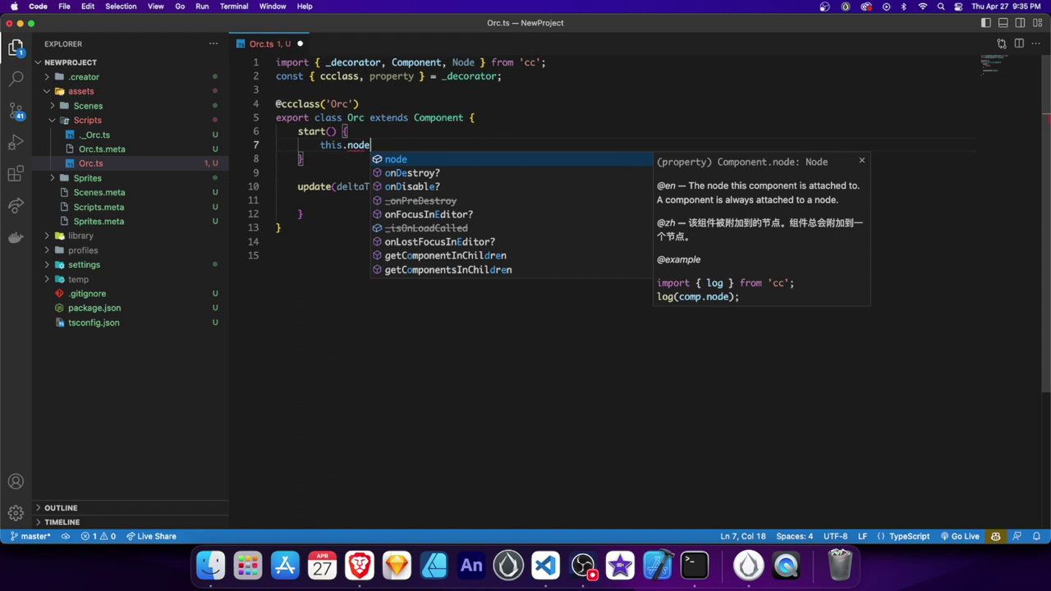
text(.)
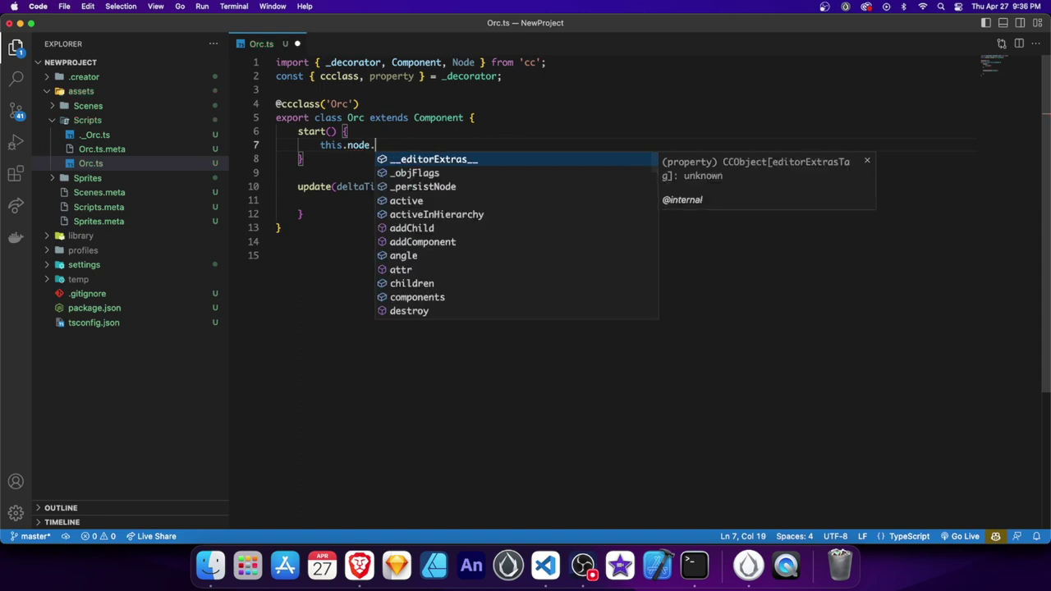
text(set)
key(Down)
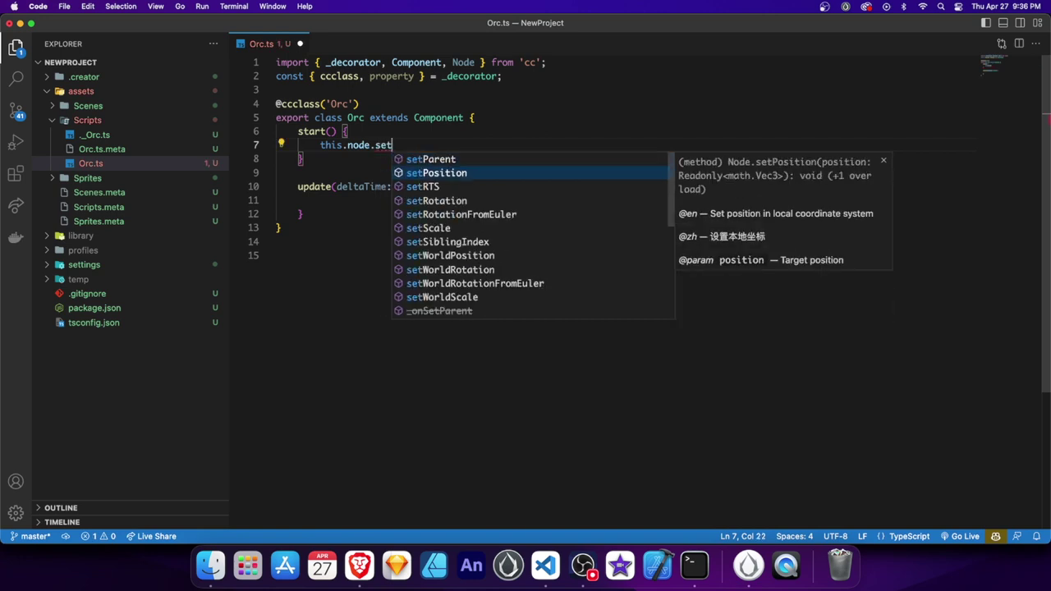
key(Return)
text(()
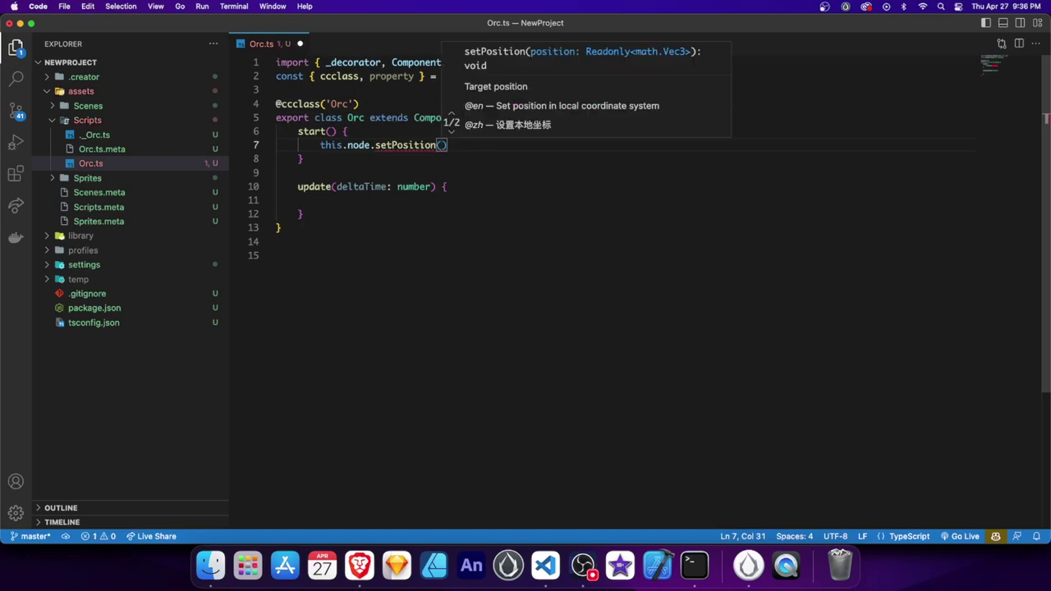
text(350)
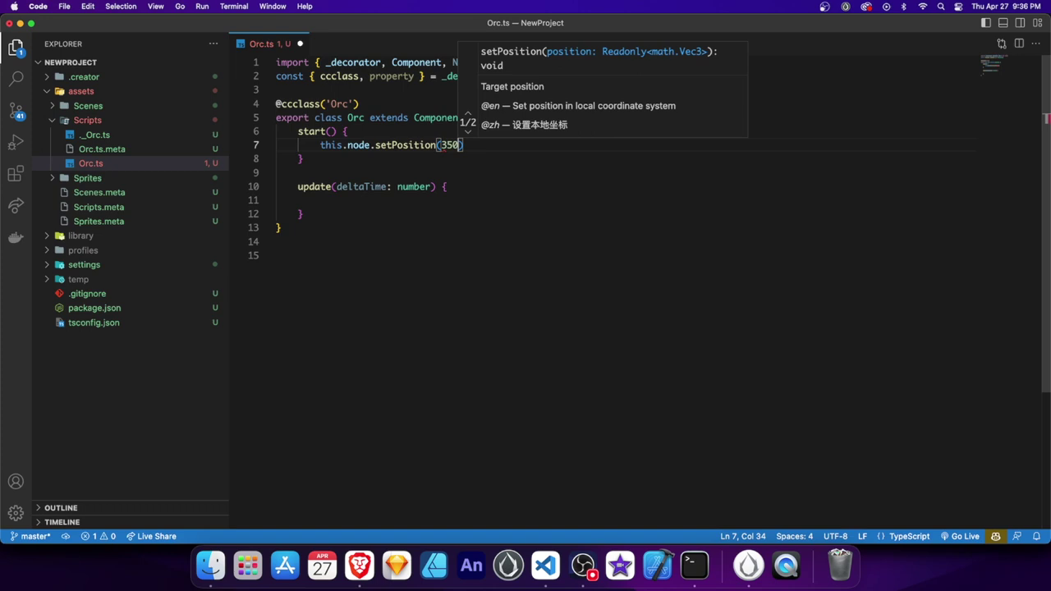
text(,)
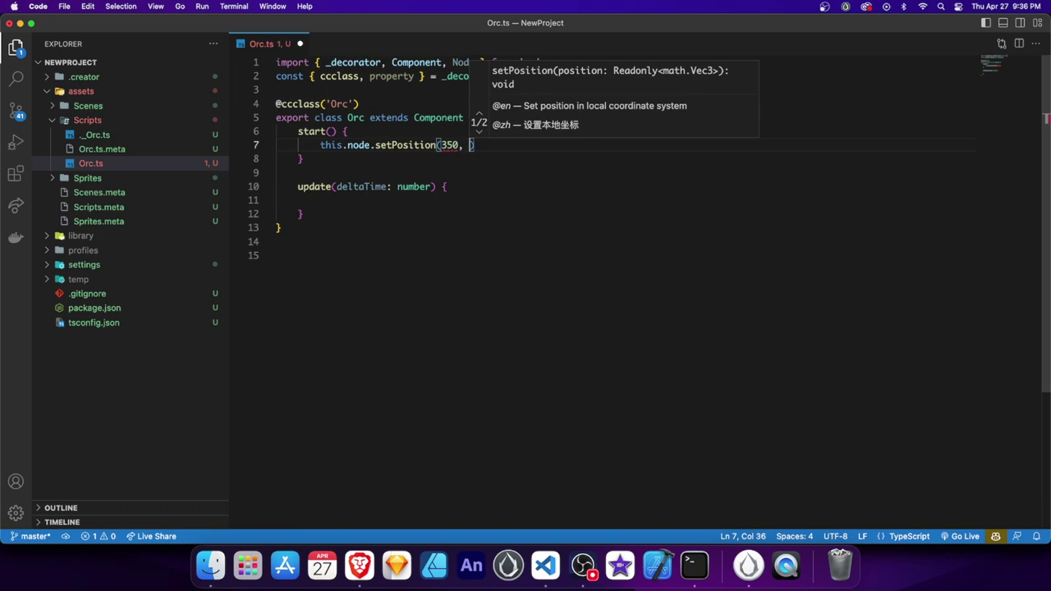
text(this.node.po)
key(Return)
text(.y))
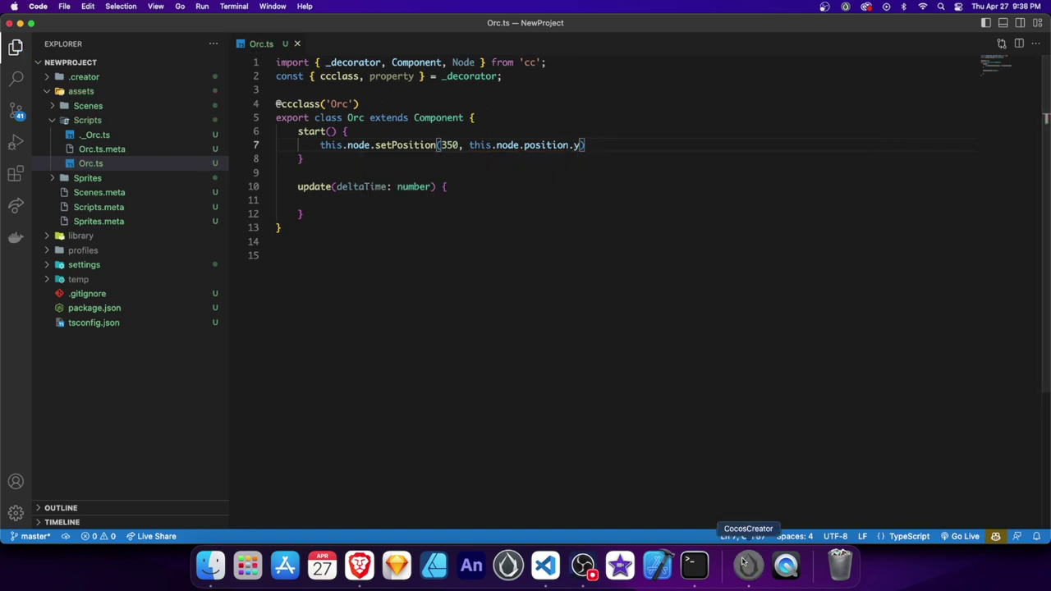
Step: Run and stop the game preview, then select the setPosition code on line 7 of Orc.ts
click(748, 565)
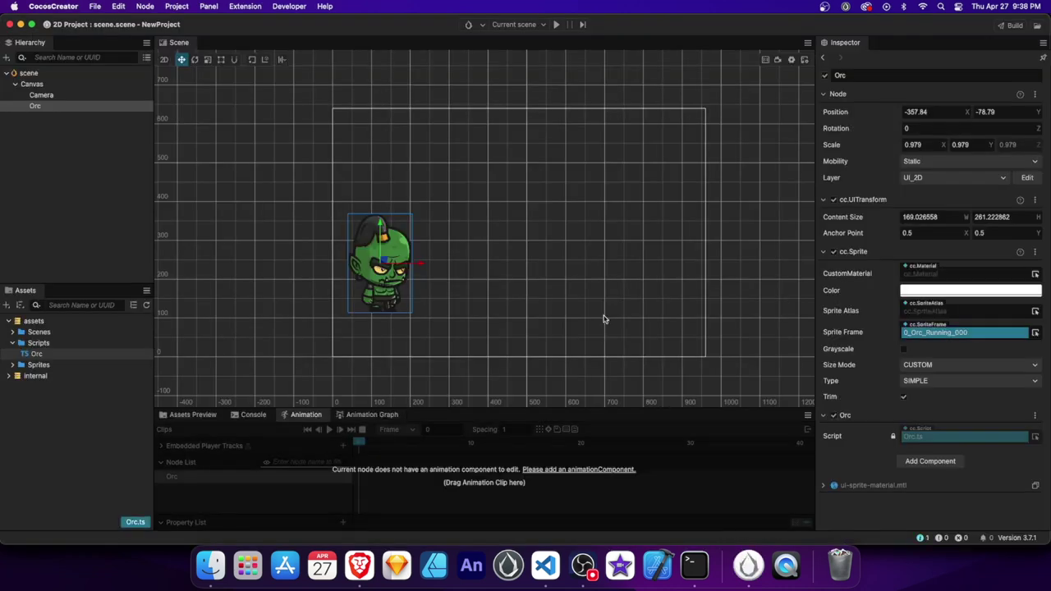
click(556, 25)
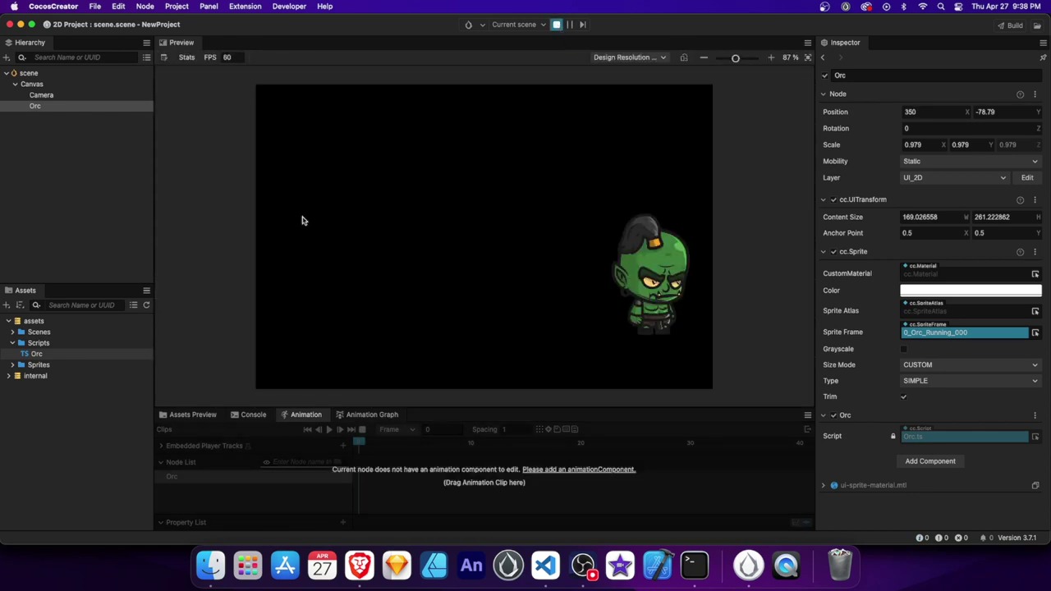
click(556, 25)
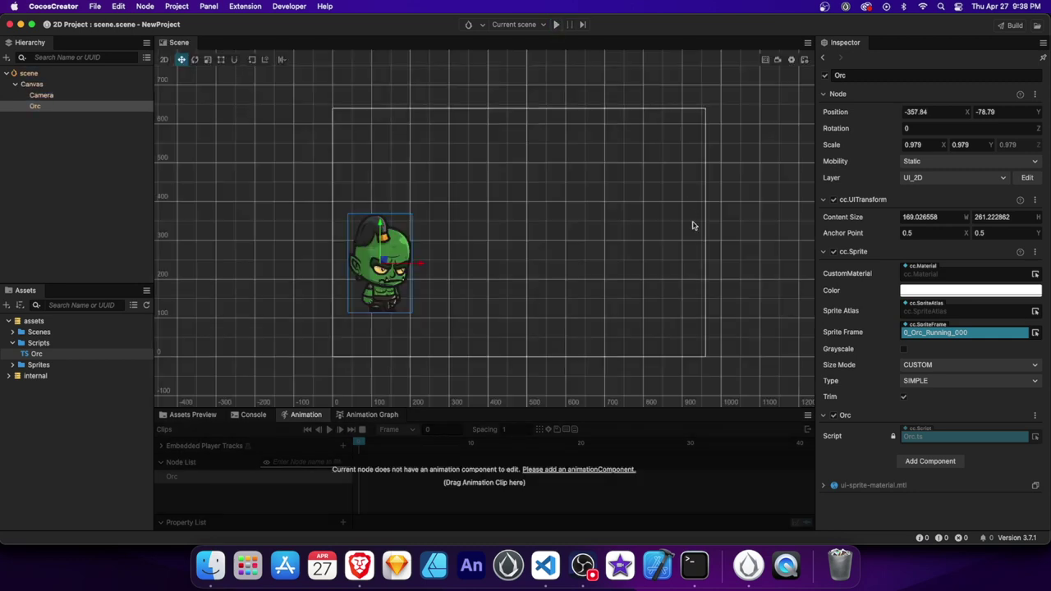
key(super+Tab)
drag(615, 146, 348, 148)
Step: Replace line 7 with this.getComponent(UITransform), importing UITransform
key(BackSpace)
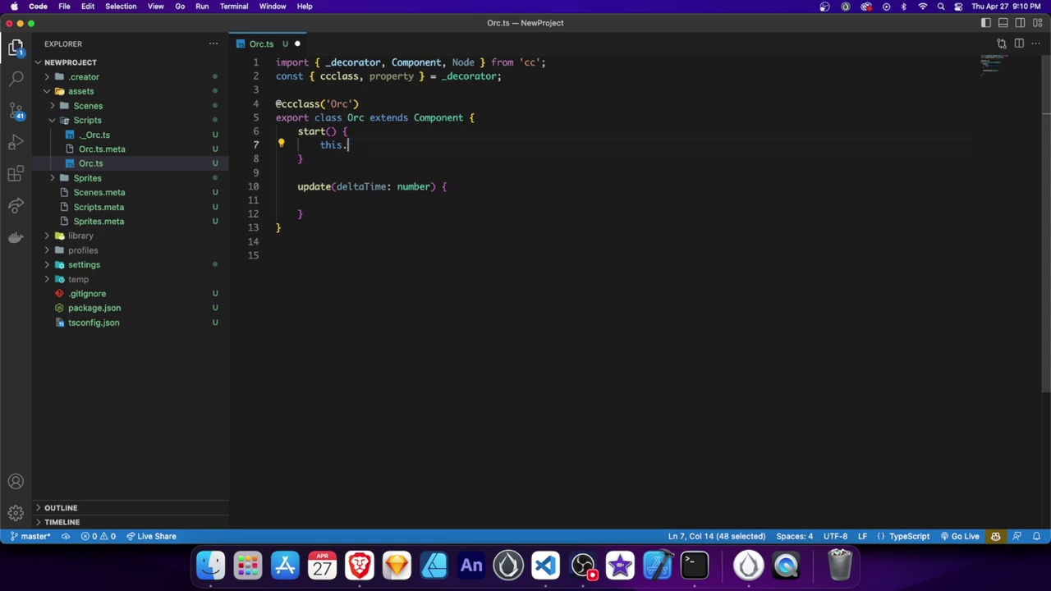
text(get)
key(Down)
key(Return)
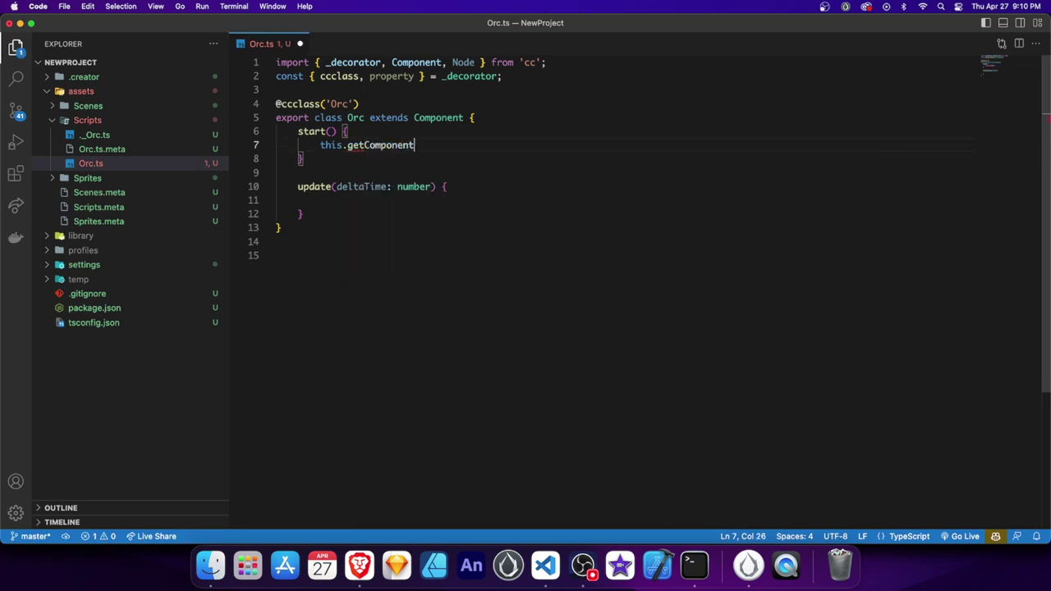
text(()
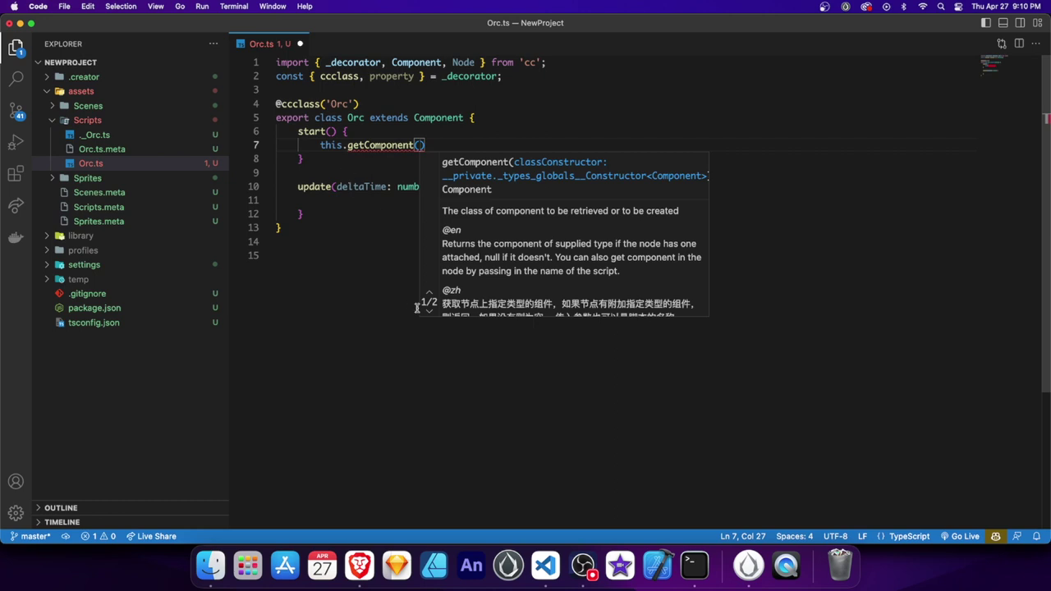
click(749, 565)
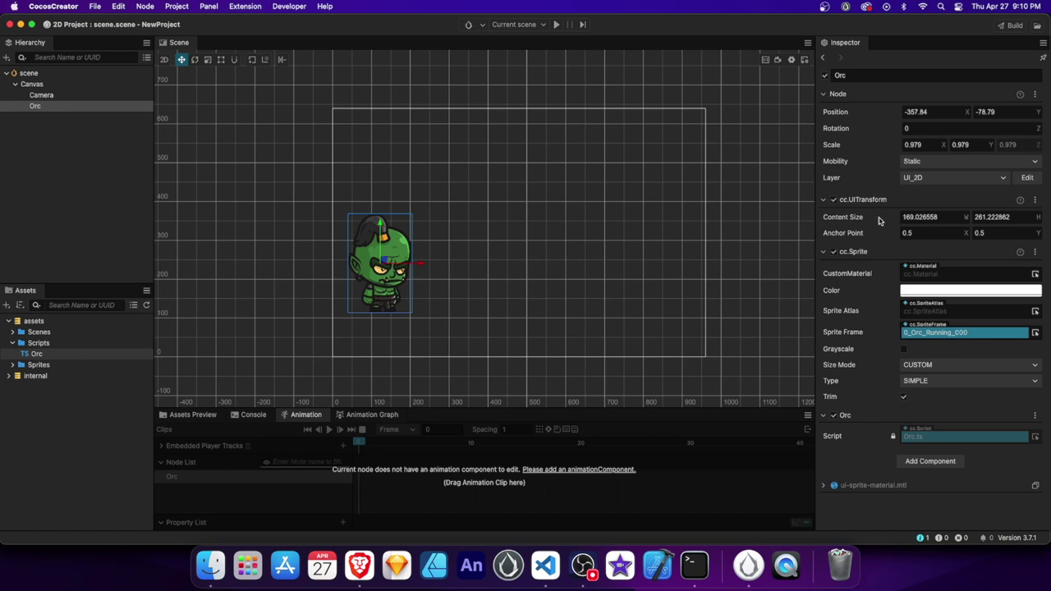
click(545, 565)
text(UI)
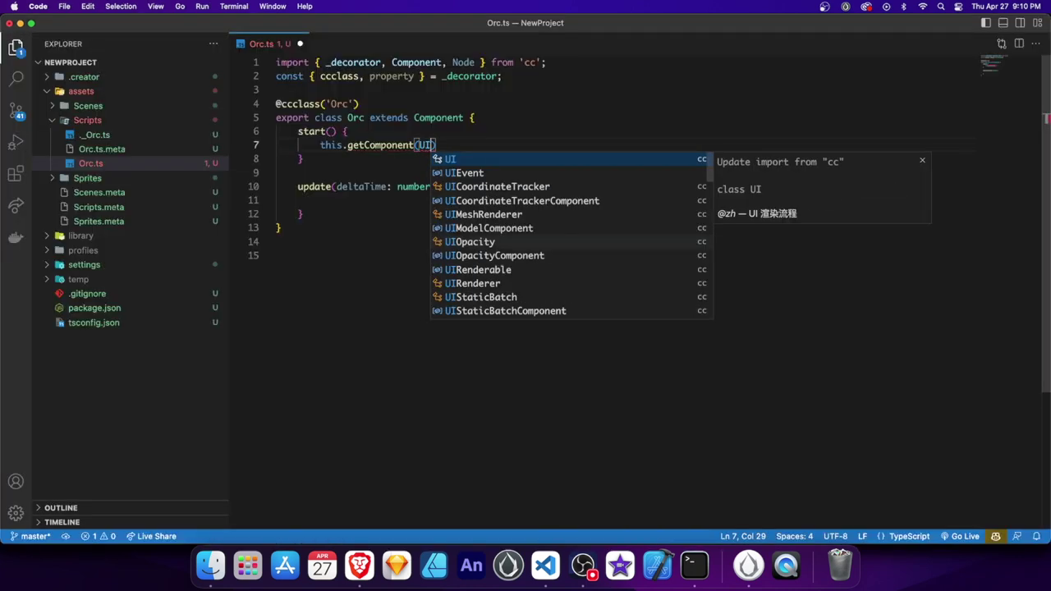
text(Tr)
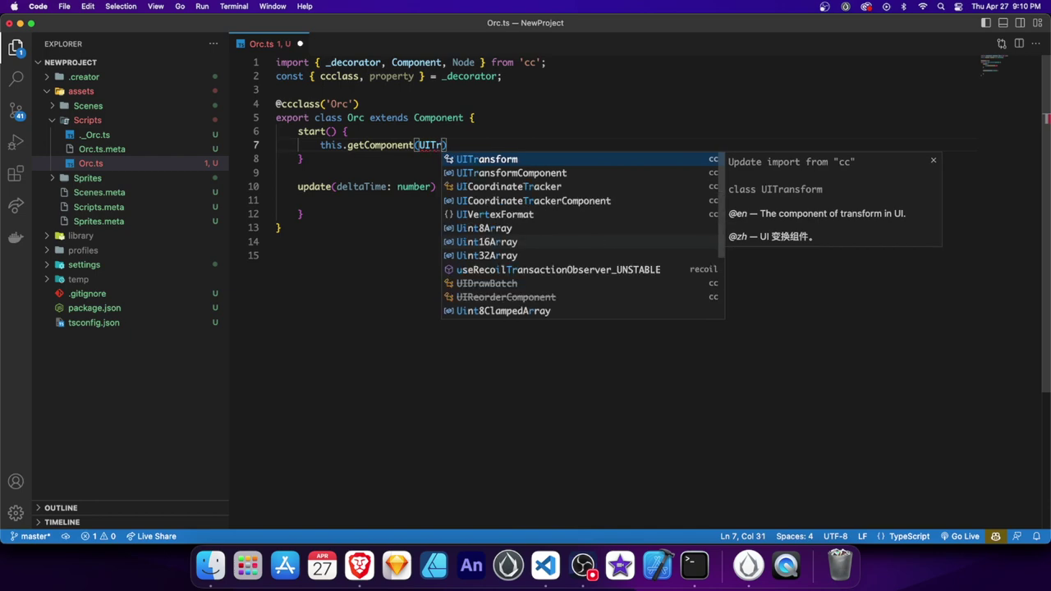
key(Return)
key(Right)
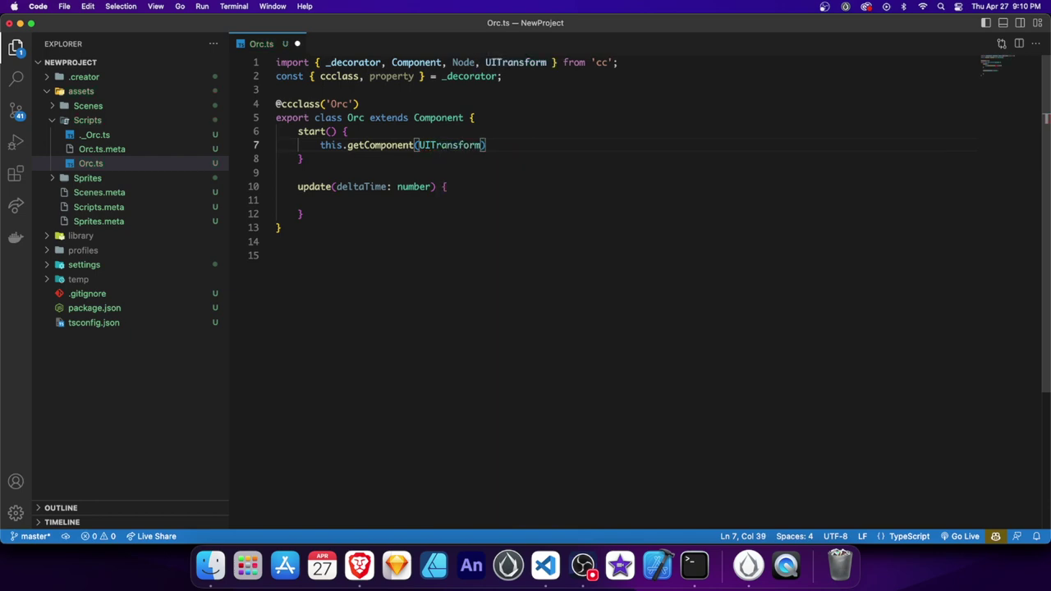
Step: Append .setContentSize(this.getComponent(UITransform).contentSize.width, 90) to that call
text(.se)
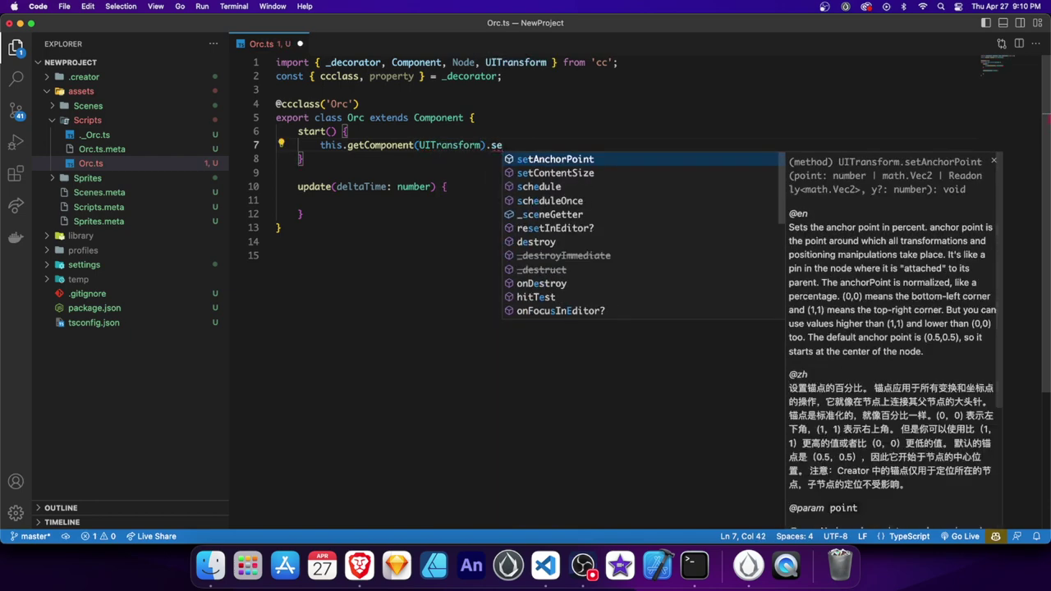
key(Down)
key(Return)
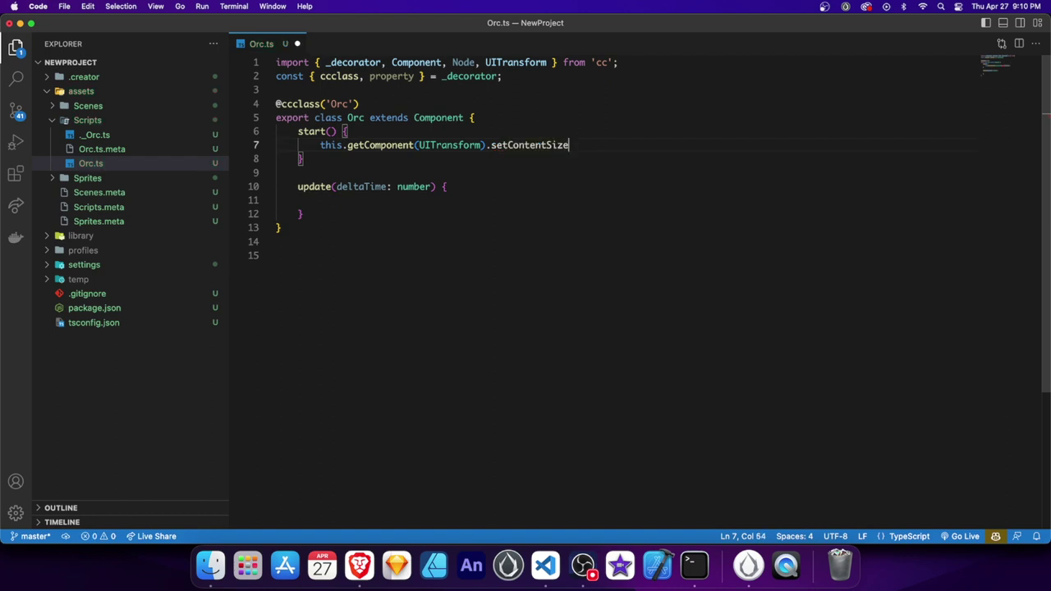
text(()
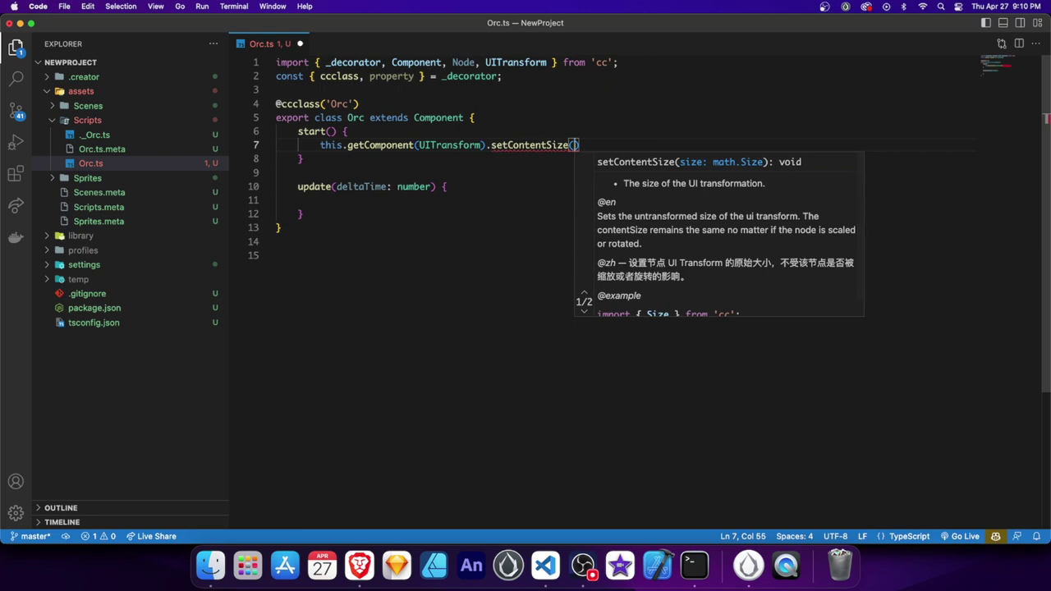
text(this.co)
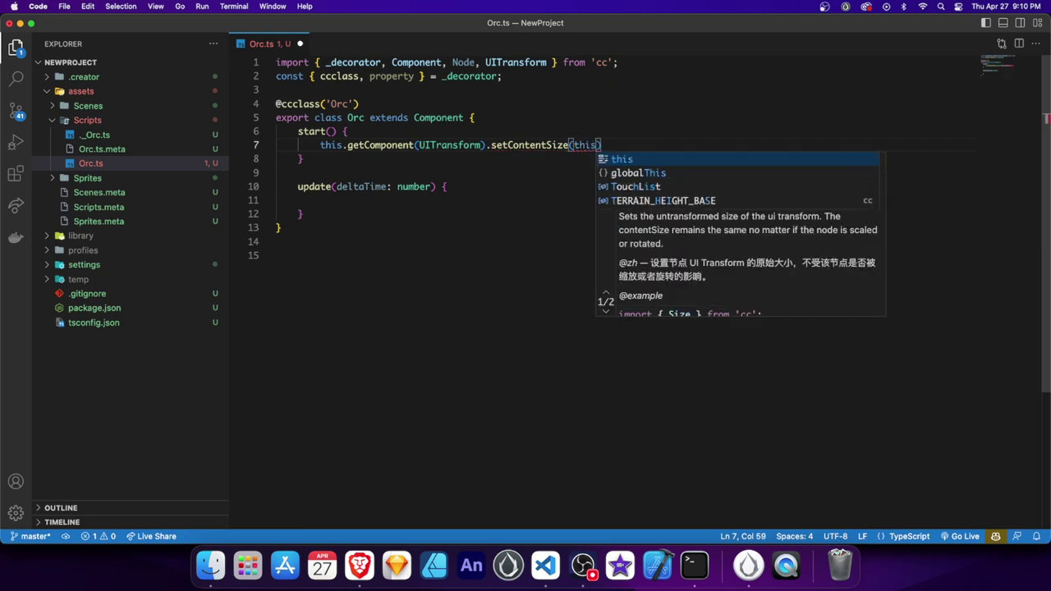
text(mp)
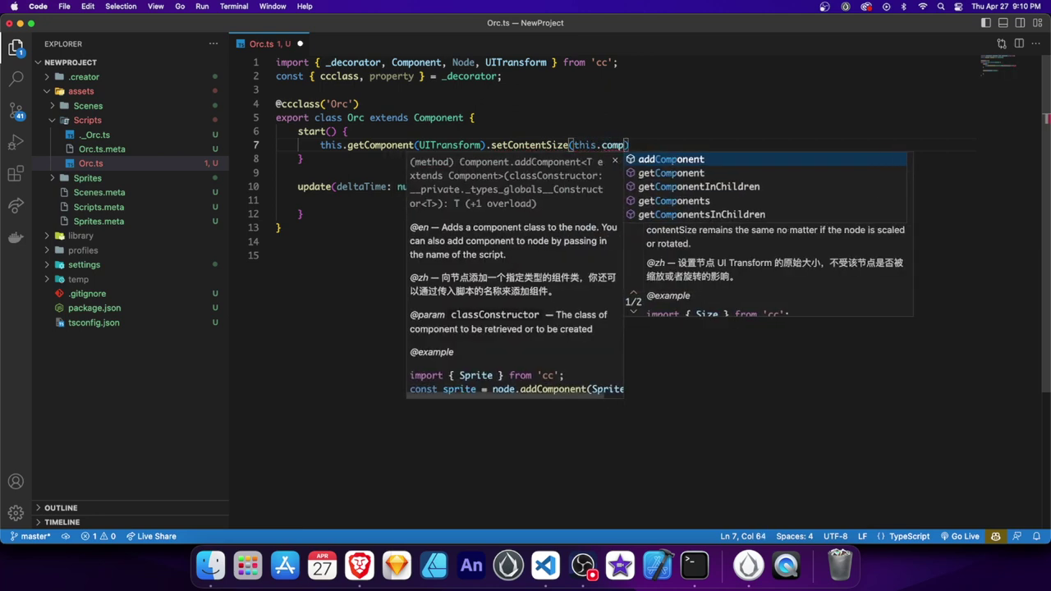
key(Return)
text((UI)
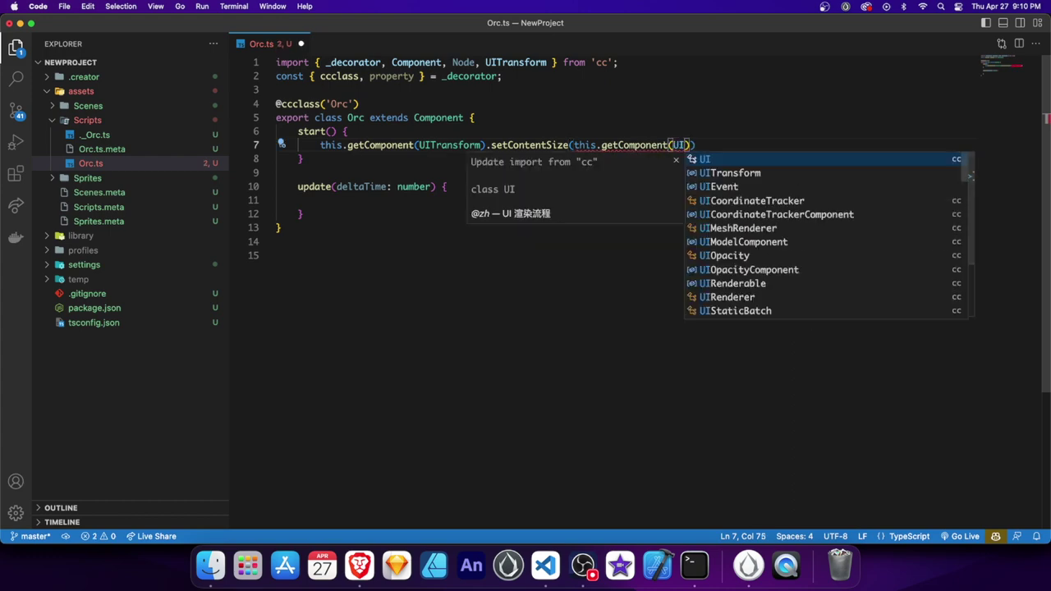
key(Return)
text().c)
key(Return)
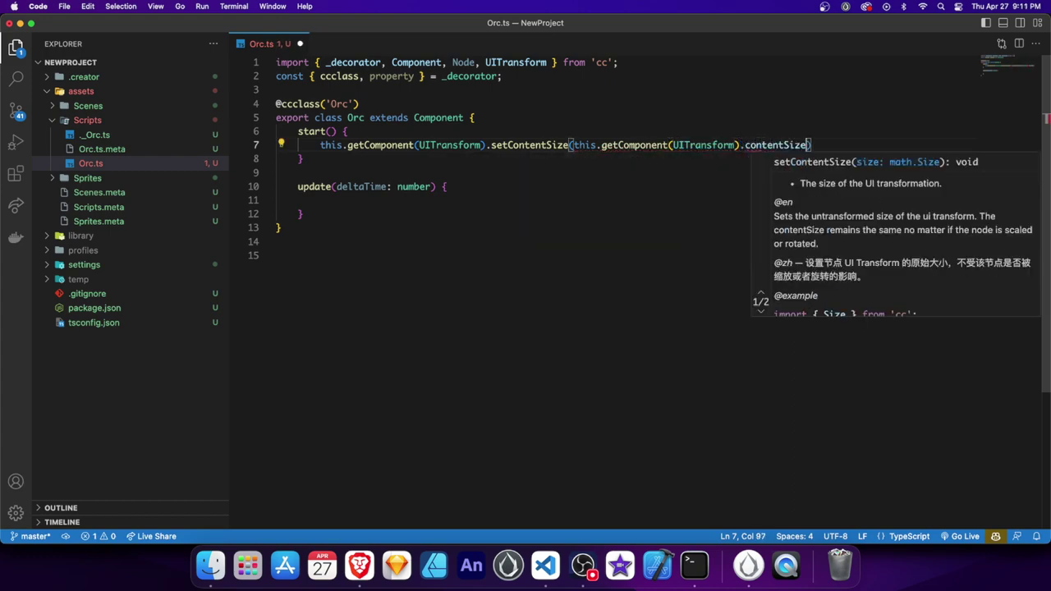
text(.)
key(Down)
key(Down)
key(Down)
key(Down)
key(Down)
key(Down)
key(Return)
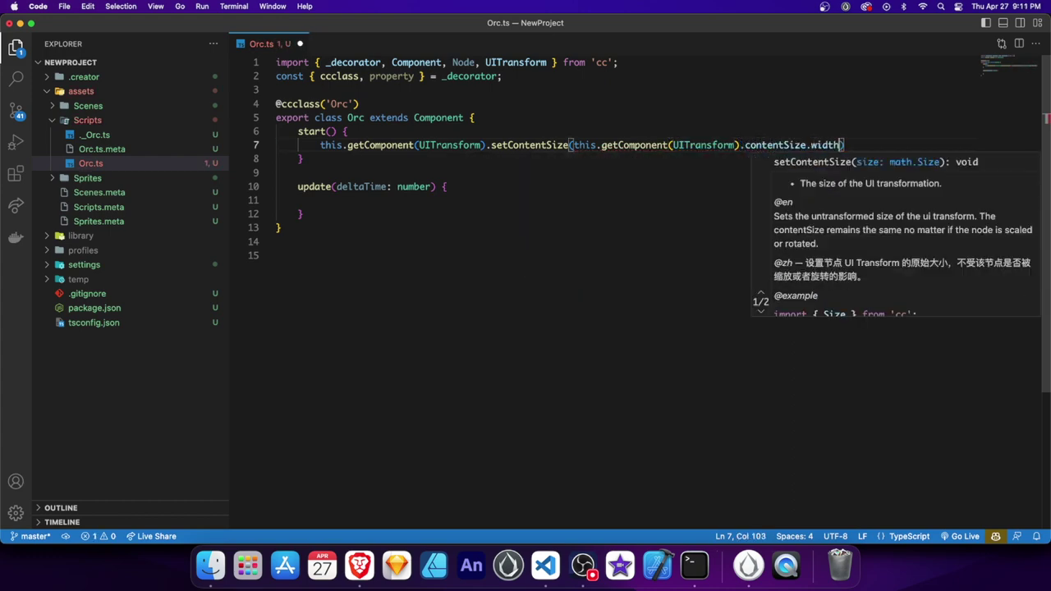
text(, )
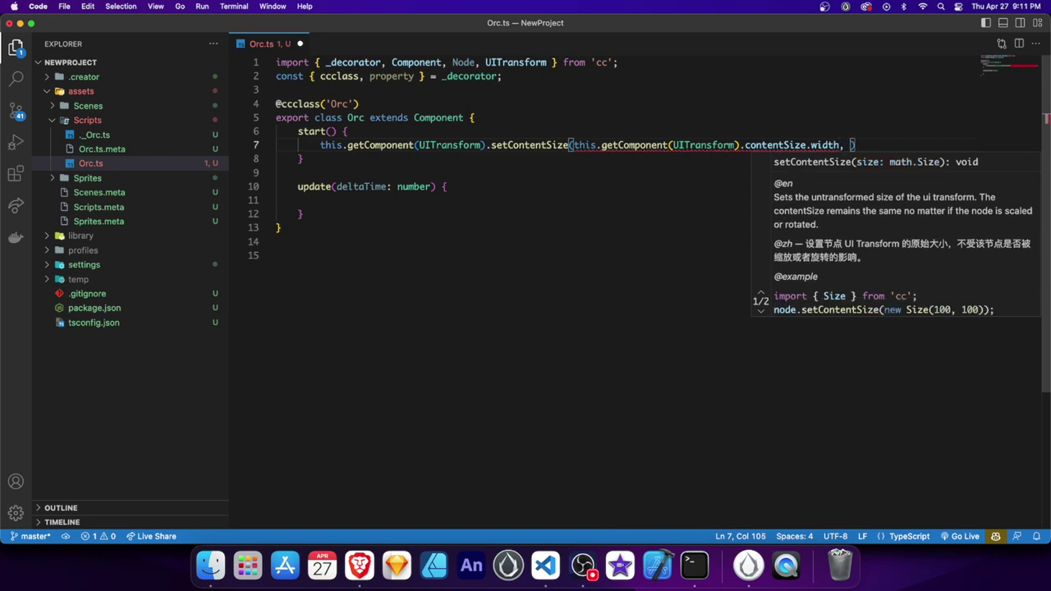
text(90))
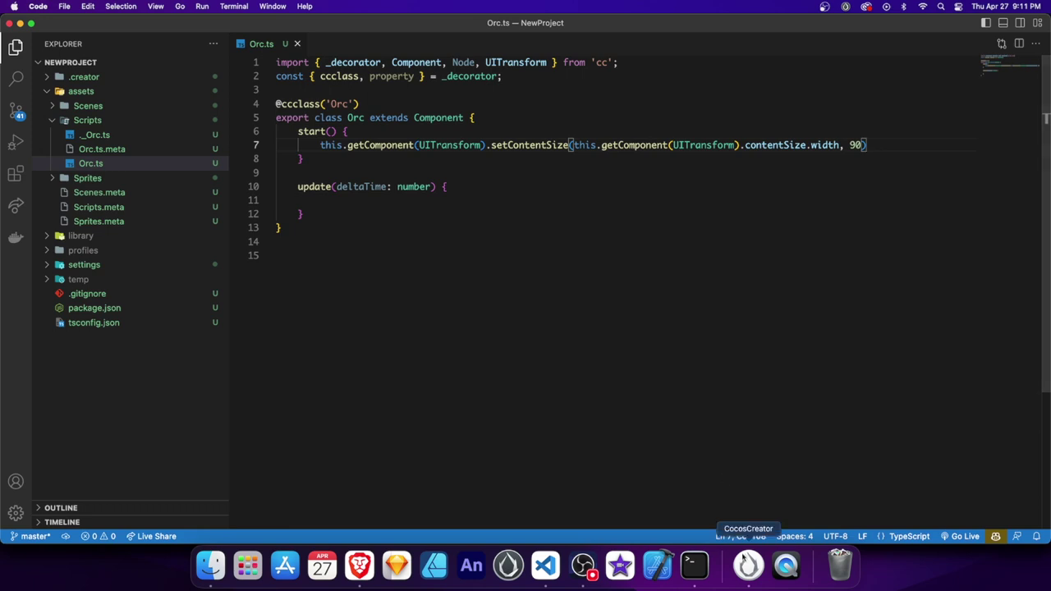
click(748, 566)
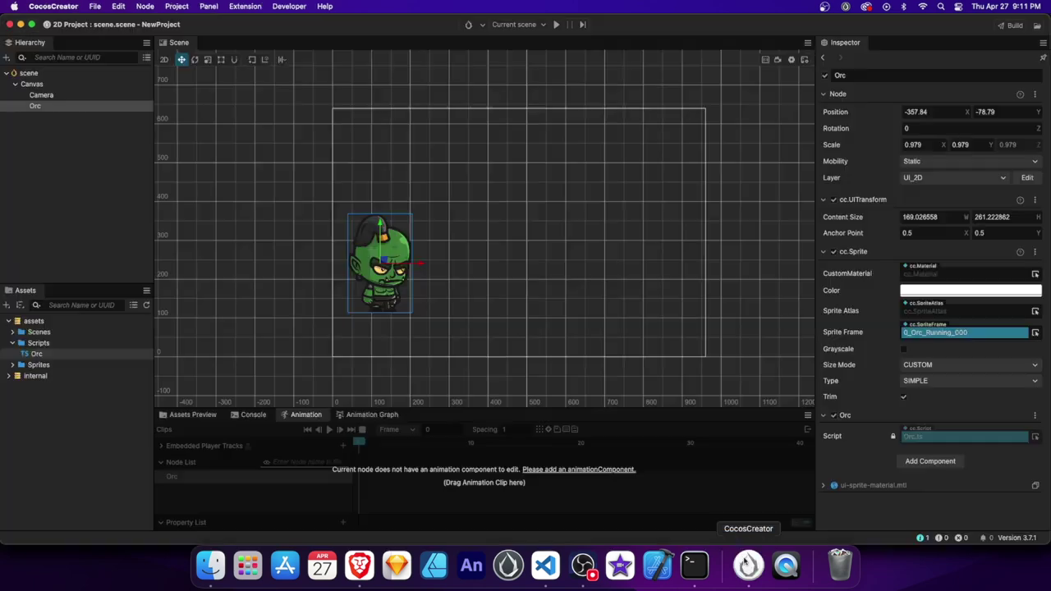
click(557, 25)
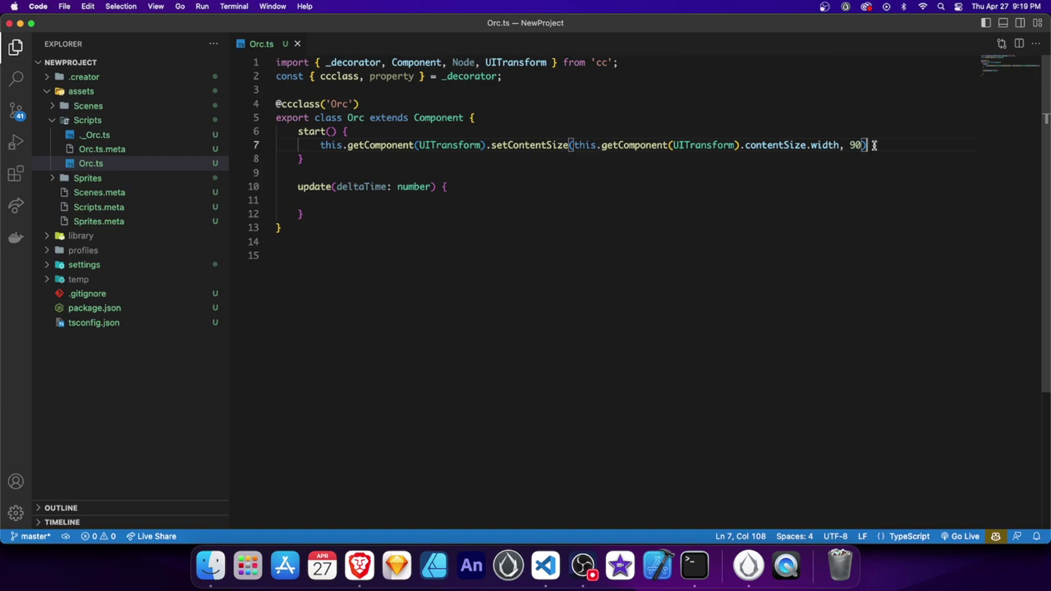
Step: Add let contentSize = this.getComponent(UITransform) as a new line in start()
click(424, 132)
key(Return)
text(let contentSize =)
drag(320, 159, 487, 158)
key(super+c)
click(462, 149)
key(super+v)
Step: Replace line 8's getComponent call with contentSize and save Orc.ts
double_click(372, 145)
key(super+c)
drag(320, 158, 486, 158)
key(super+v)
drag(634, 158, 469, 159)
key(super+v)
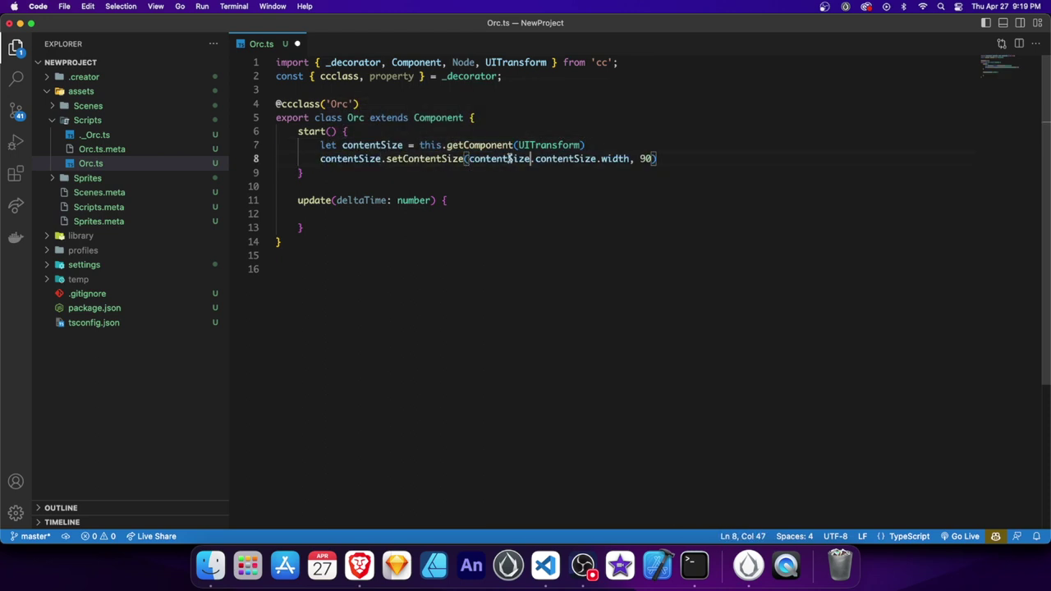
click(608, 145)
key(Return)
click(680, 173)
key(super+s)
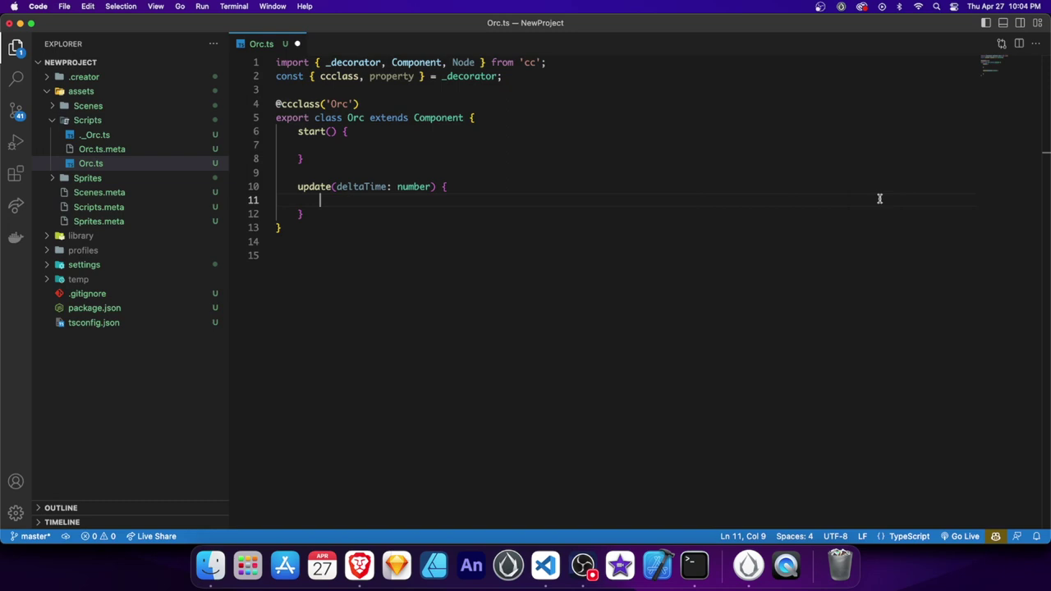
Step: In update(), add setPosition moving x by 100 * deltaTime, then play the preview in Cocos Creator
text(this.node.set)
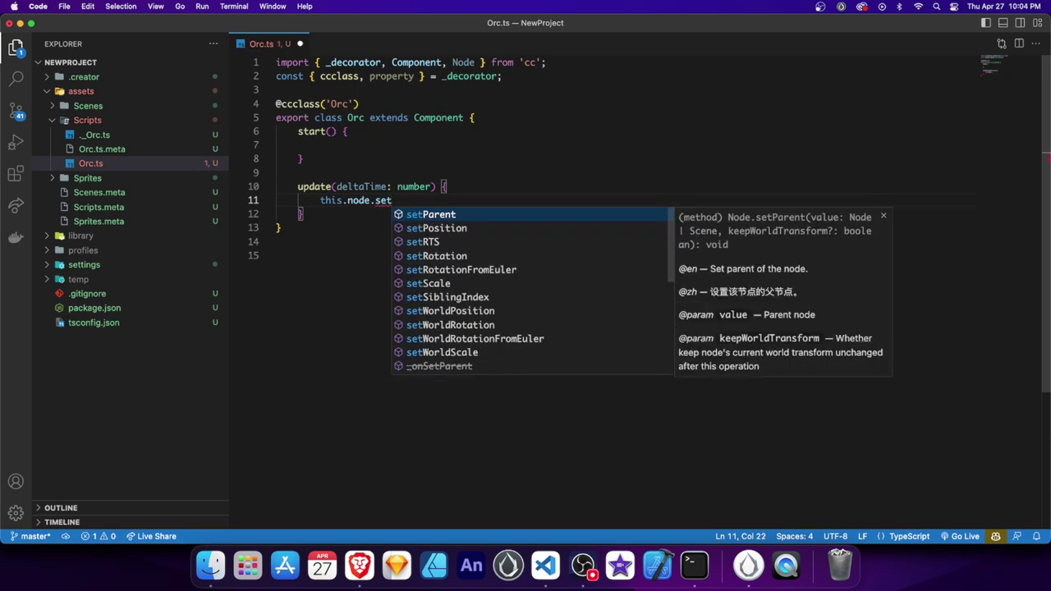
text(Position(this.node.getPosition().x += 100 * deltaTime, this.node.position.y))
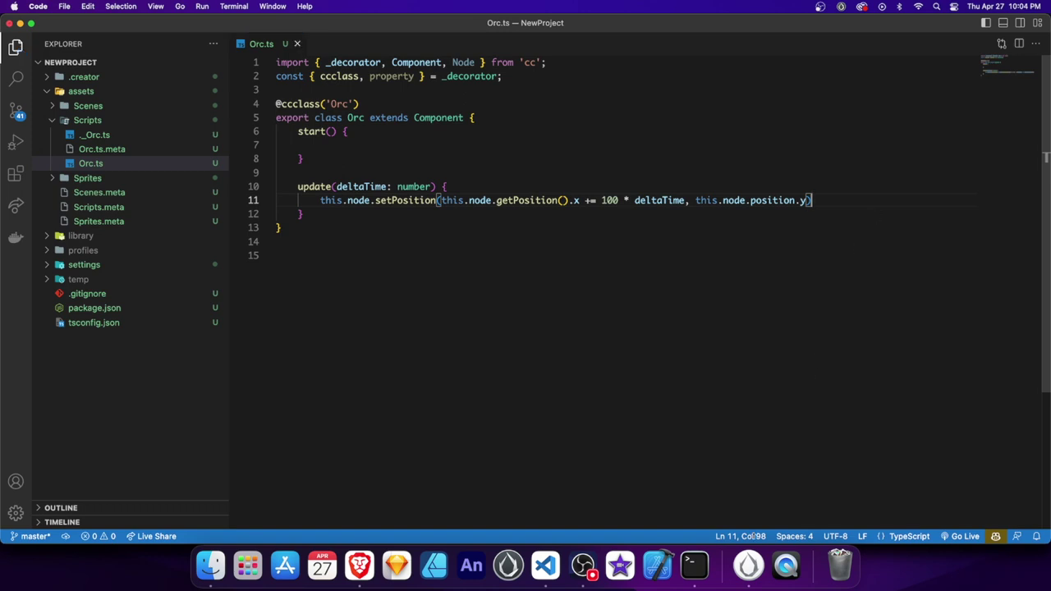
click(742, 554)
click(556, 25)
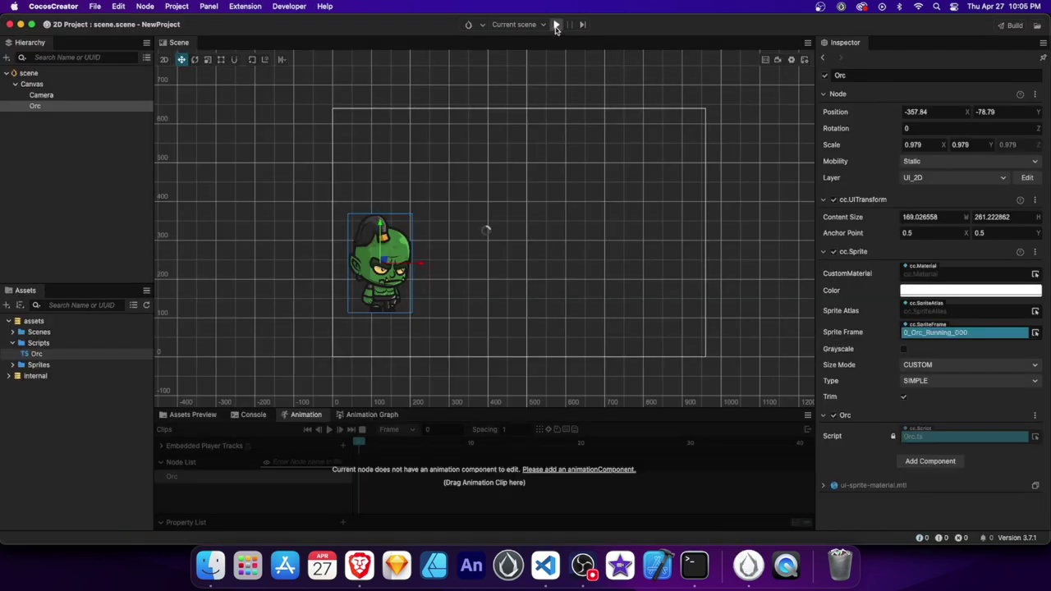